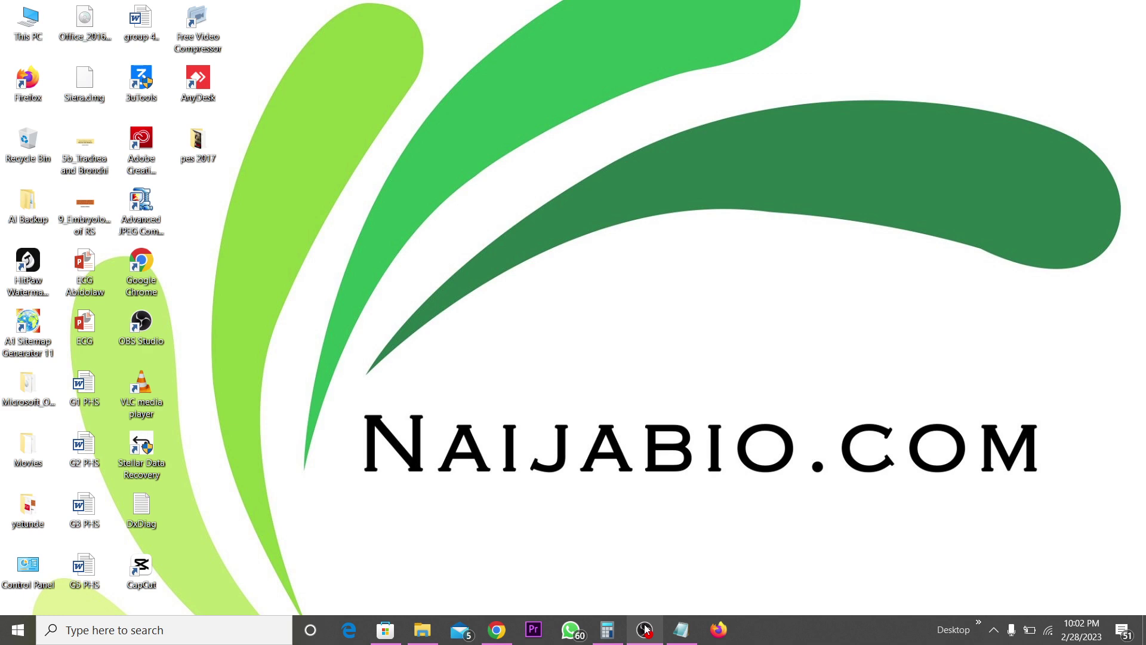
- Launch Firefox maximized, minimizing Notepad and declining the default-browser offer
click(719, 630)
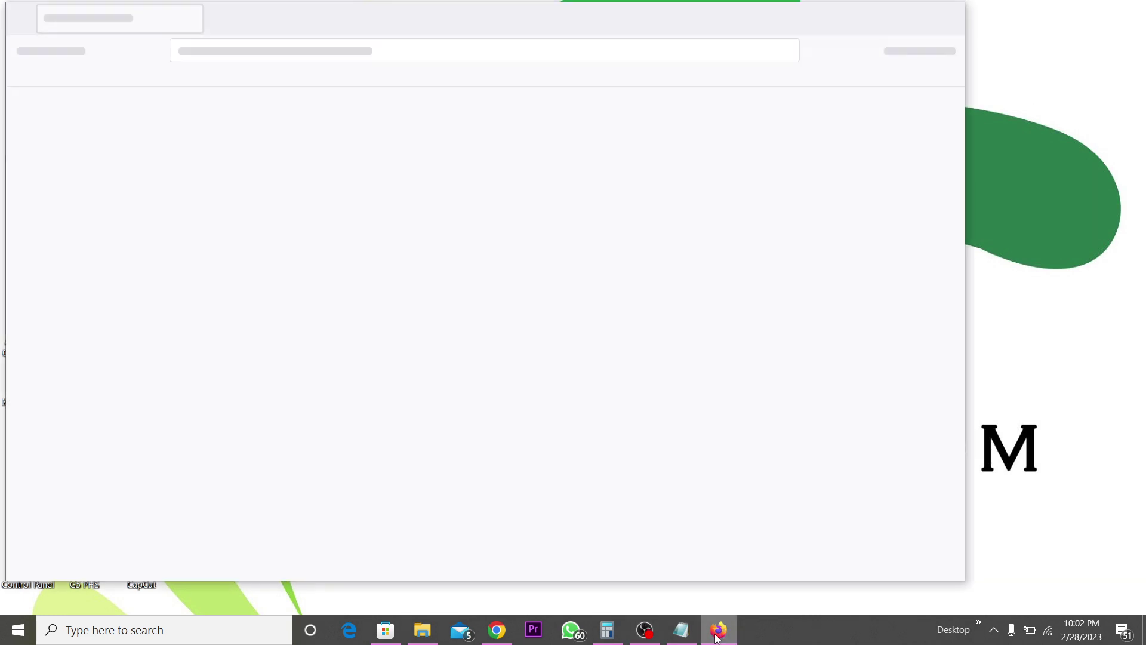
click(680, 638)
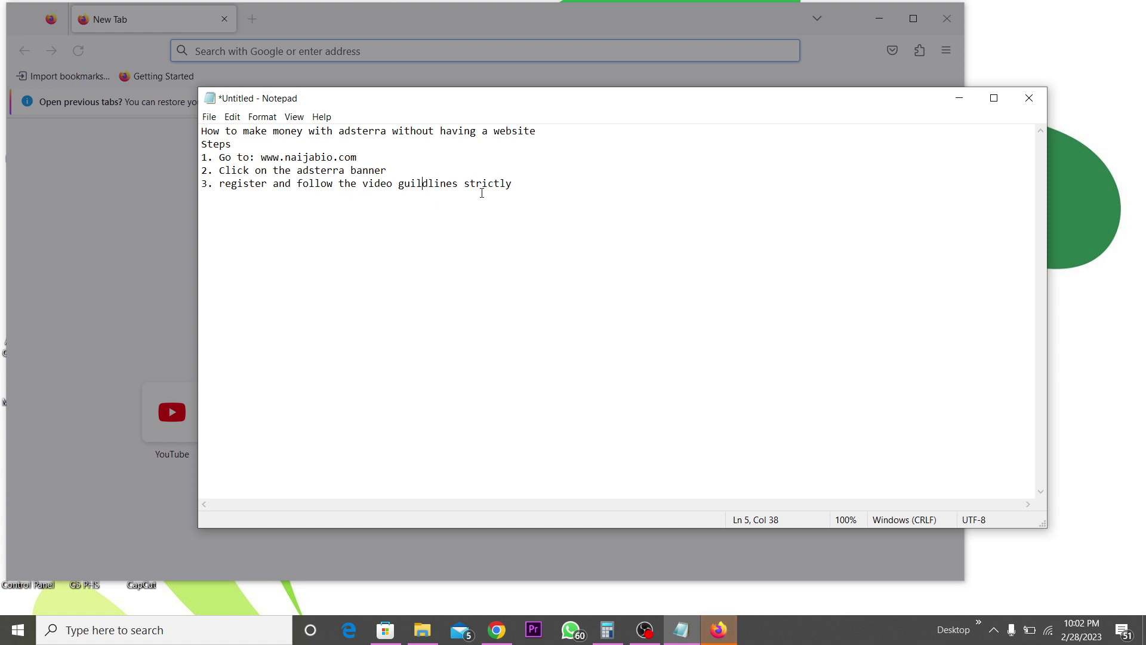
click(960, 98)
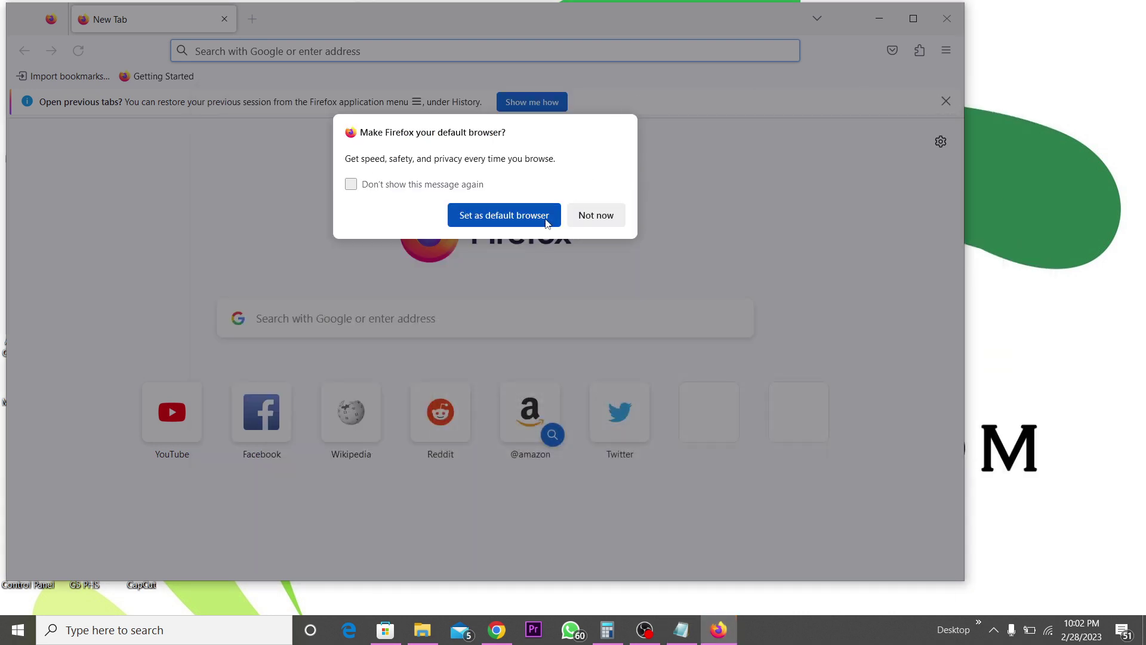
click(595, 216)
click(914, 18)
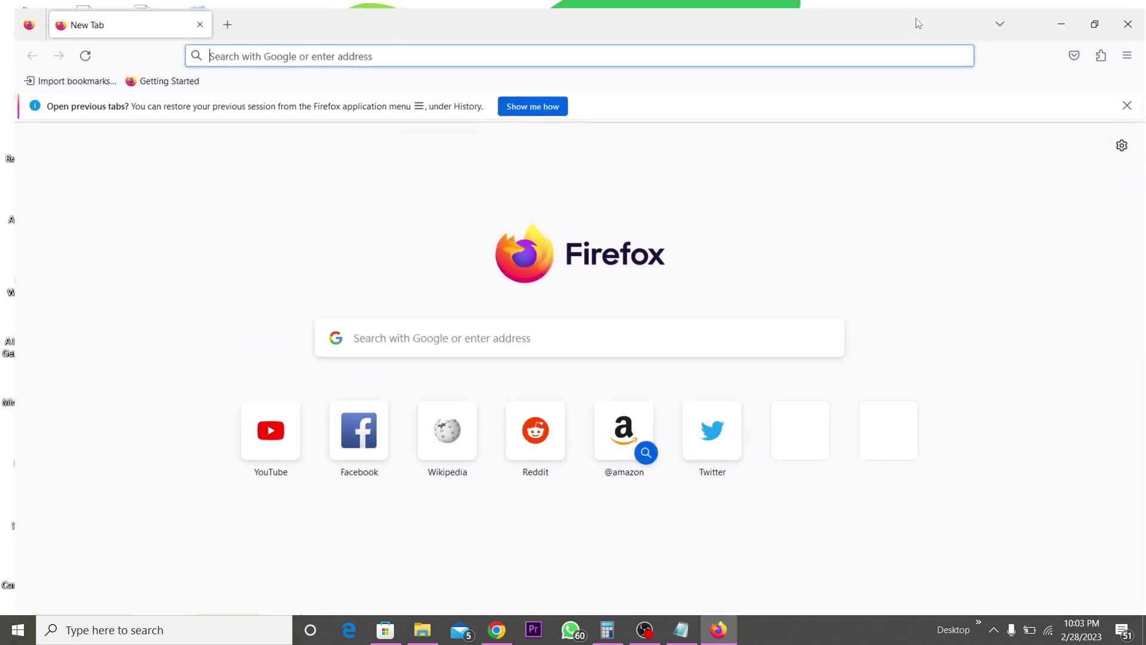
click(589, 50)
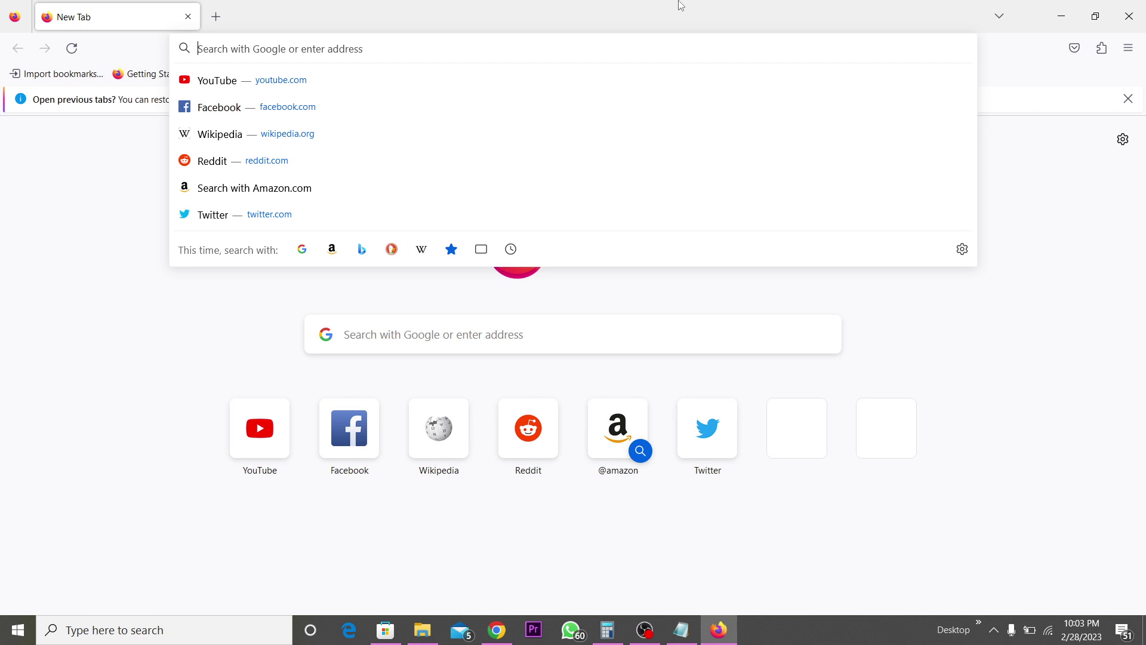
click(681, 630)
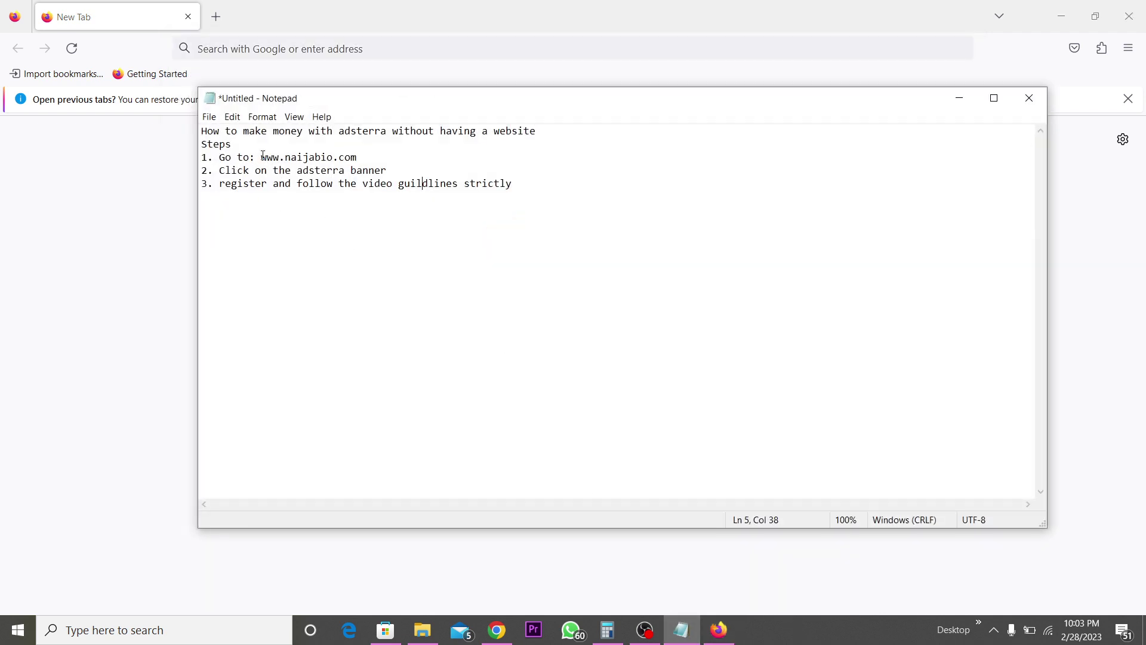
click(159, 197)
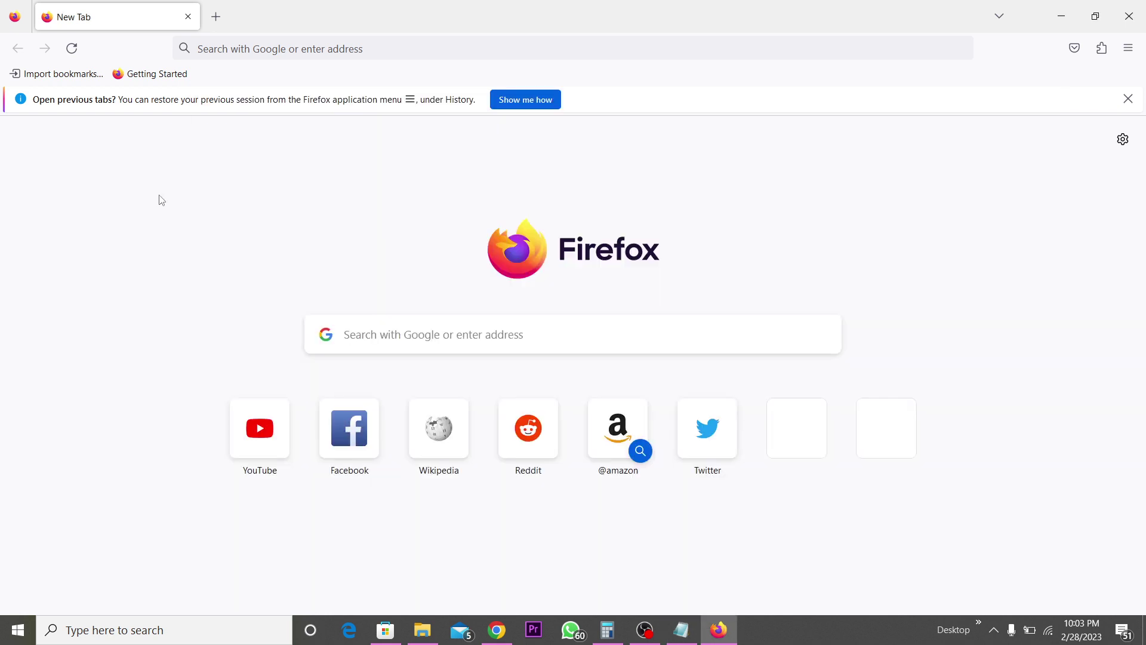
click(321, 39)
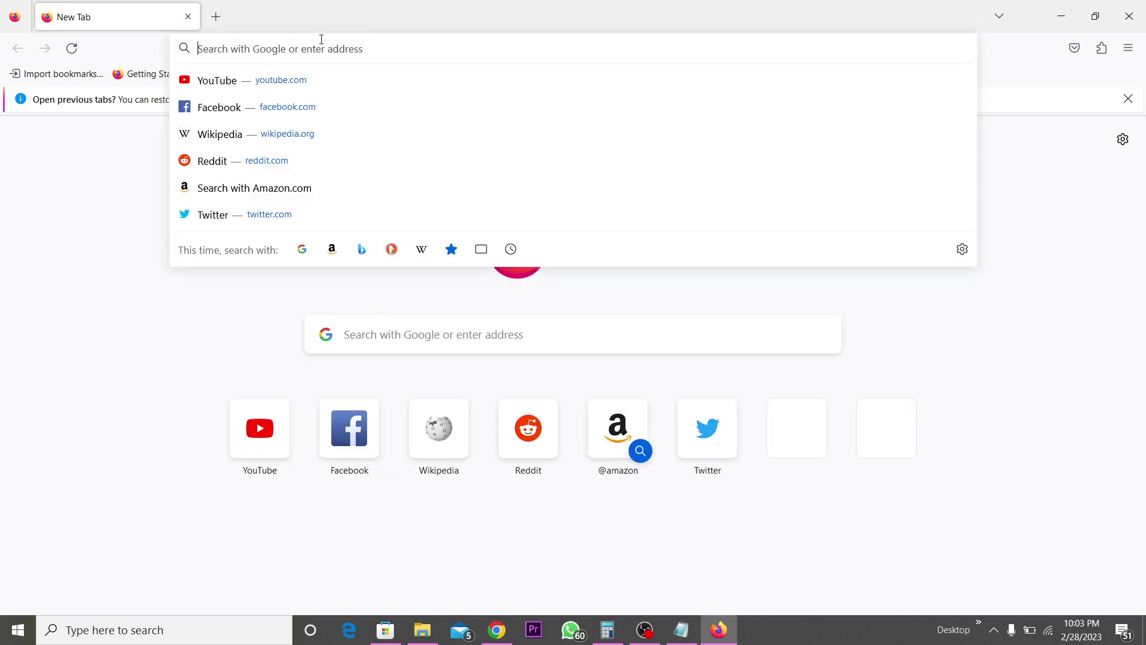
text(www)
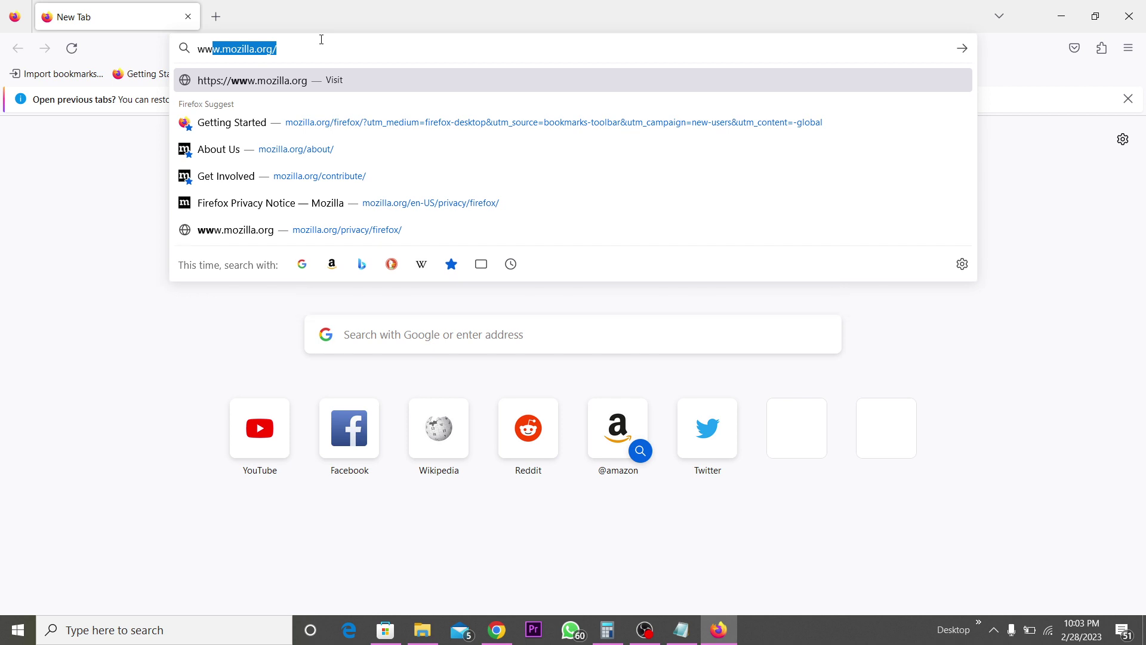
text(.)
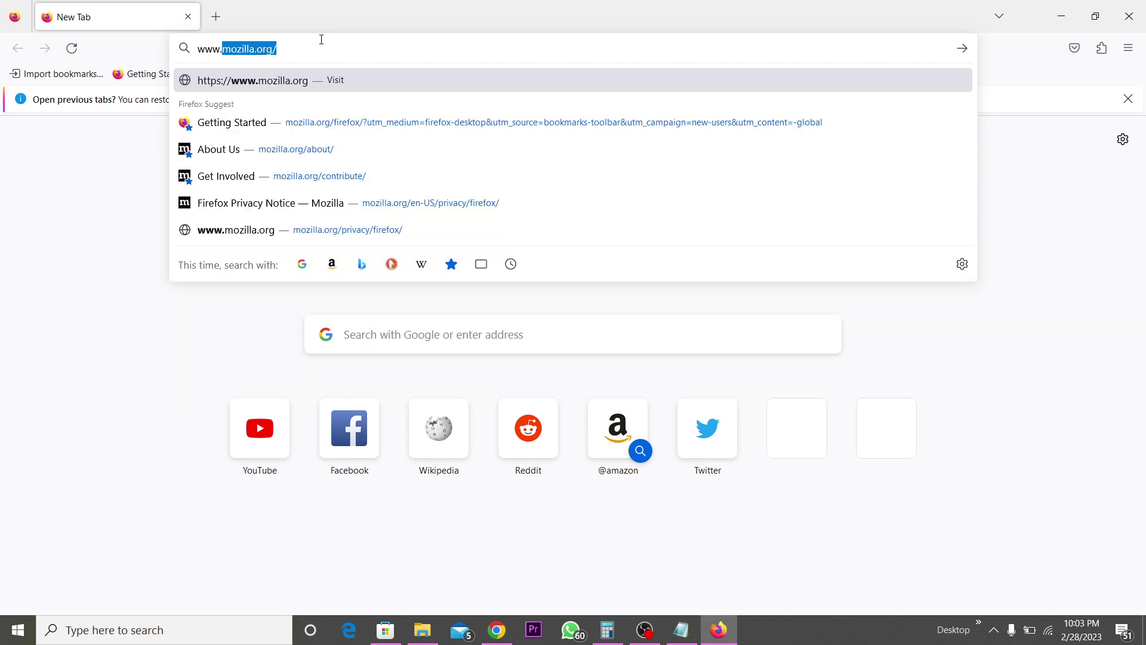
text(naijabio)
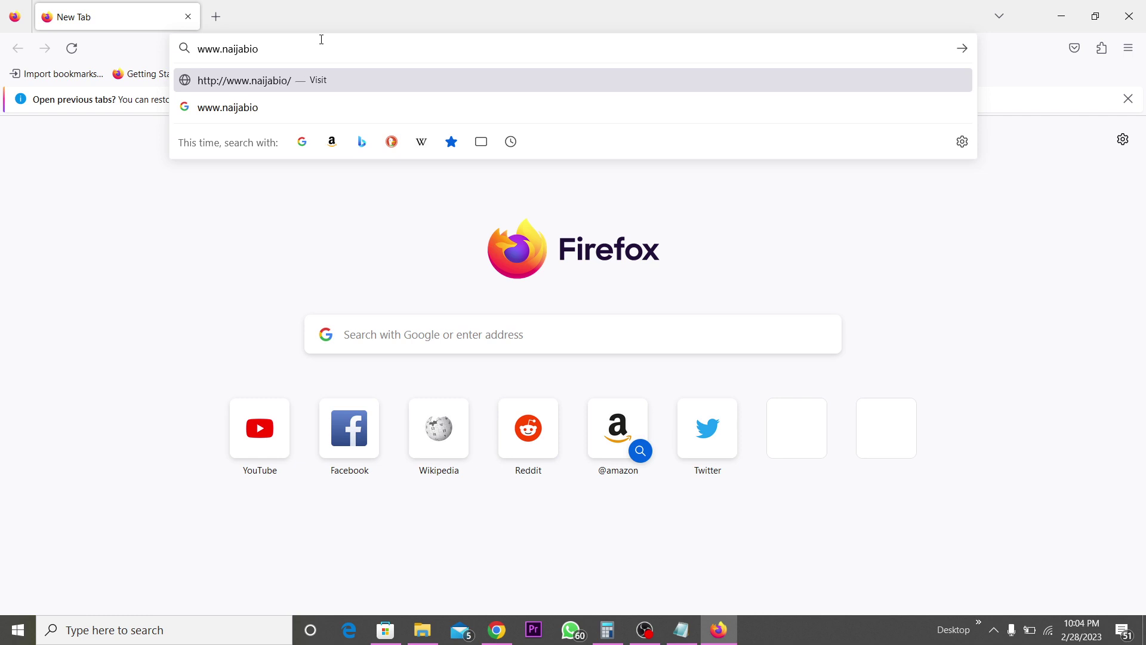
text(.com)
key(Return)
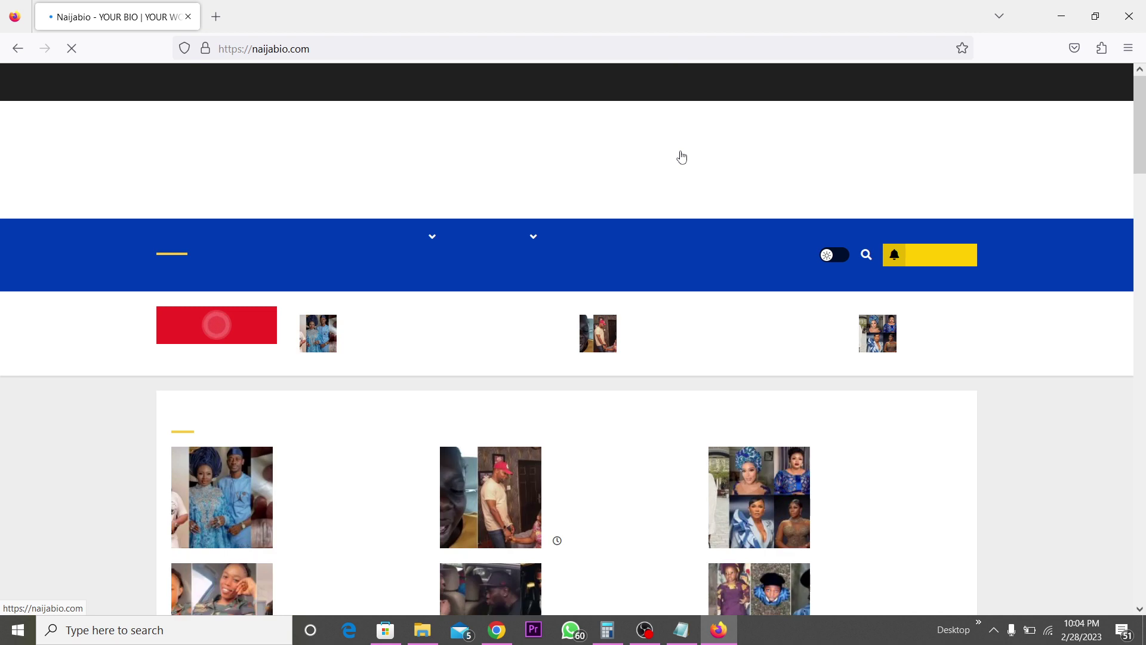
- Scroll down naijabio's homepage and follow the 'Join Adsterra' sidebar advert
scroll(682, 157, down, 2)
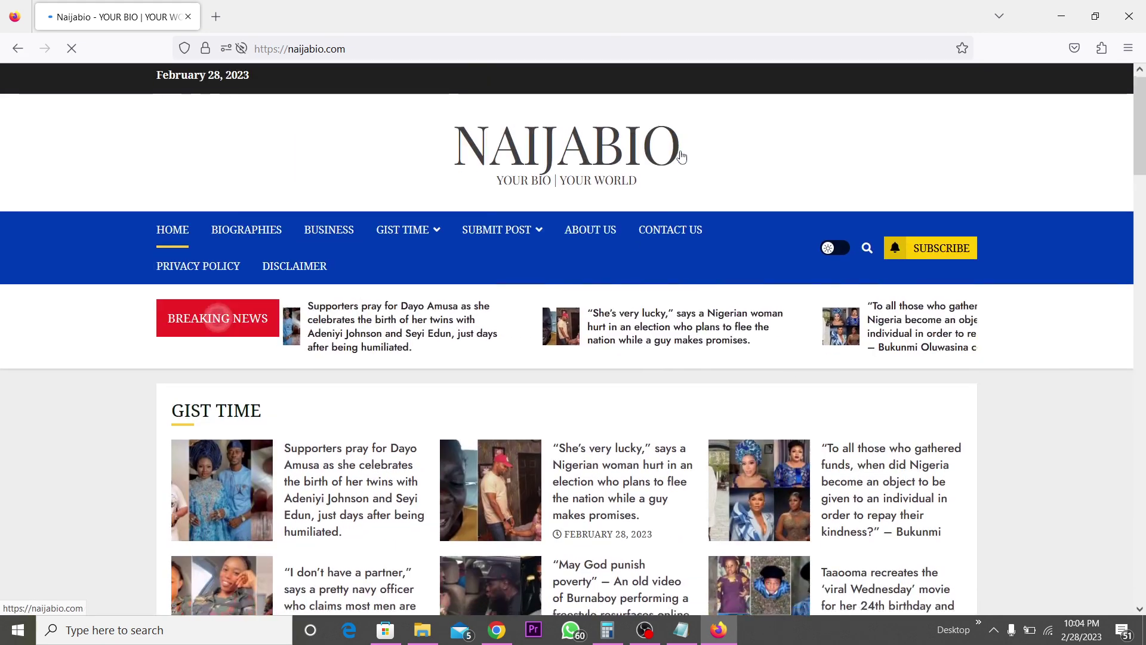
scroll(683, 156, down, 10)
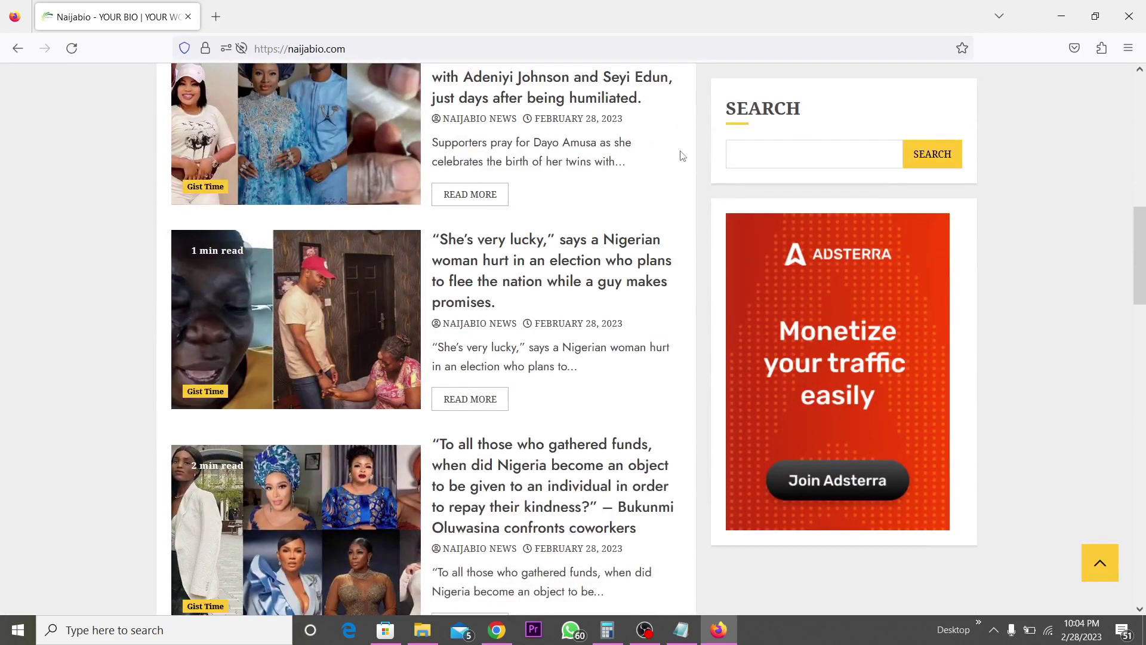
scroll(683, 156, down, 5)
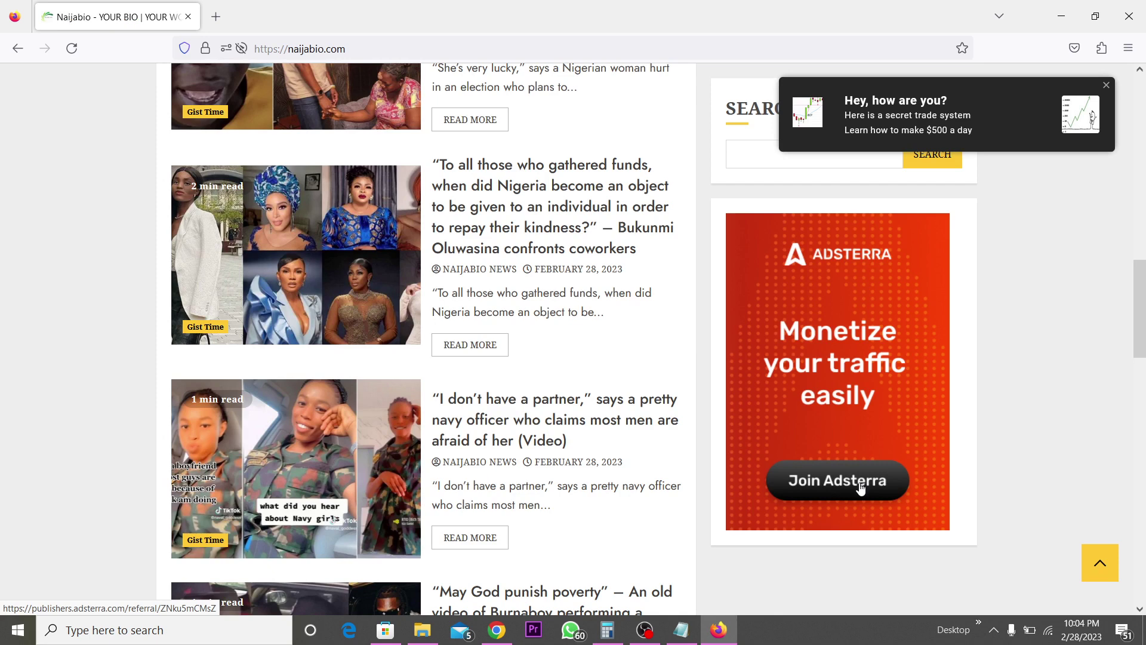
click(861, 488)
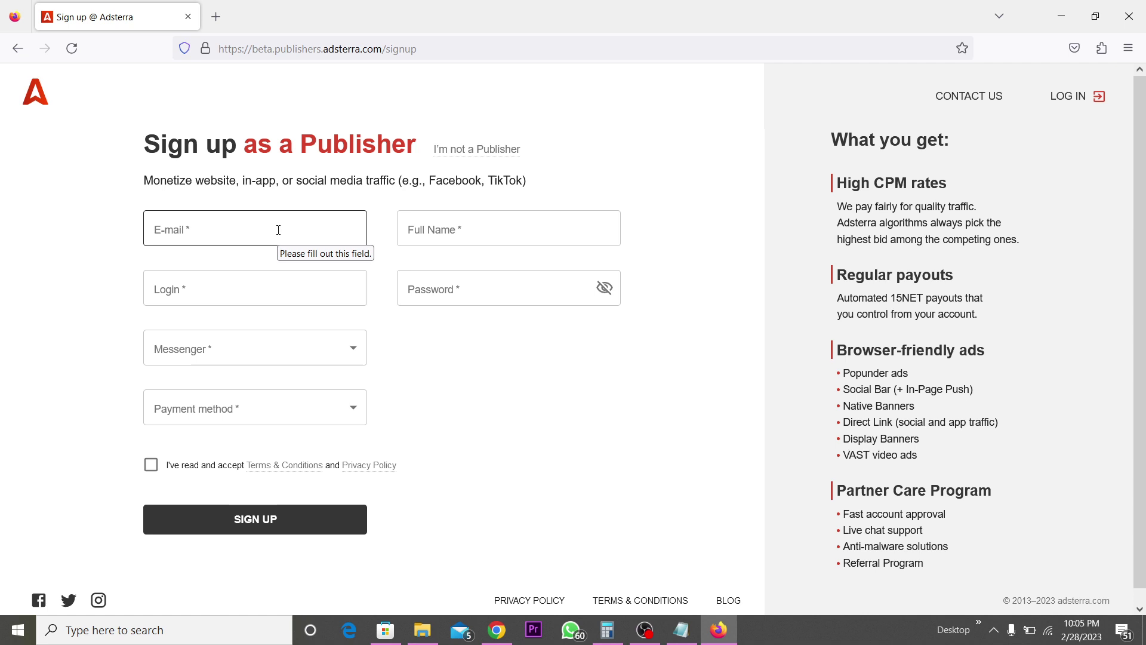
- Enter the user's Gmail address in the sign-up E-mail field, correcting a mistyped entry
click(240, 225)
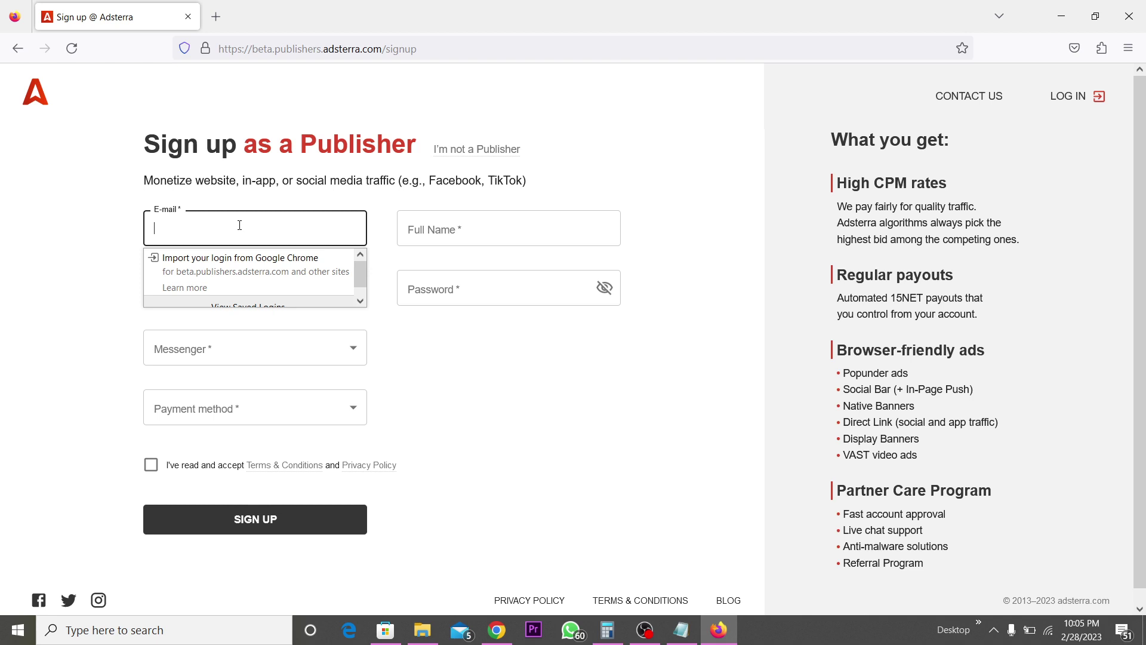
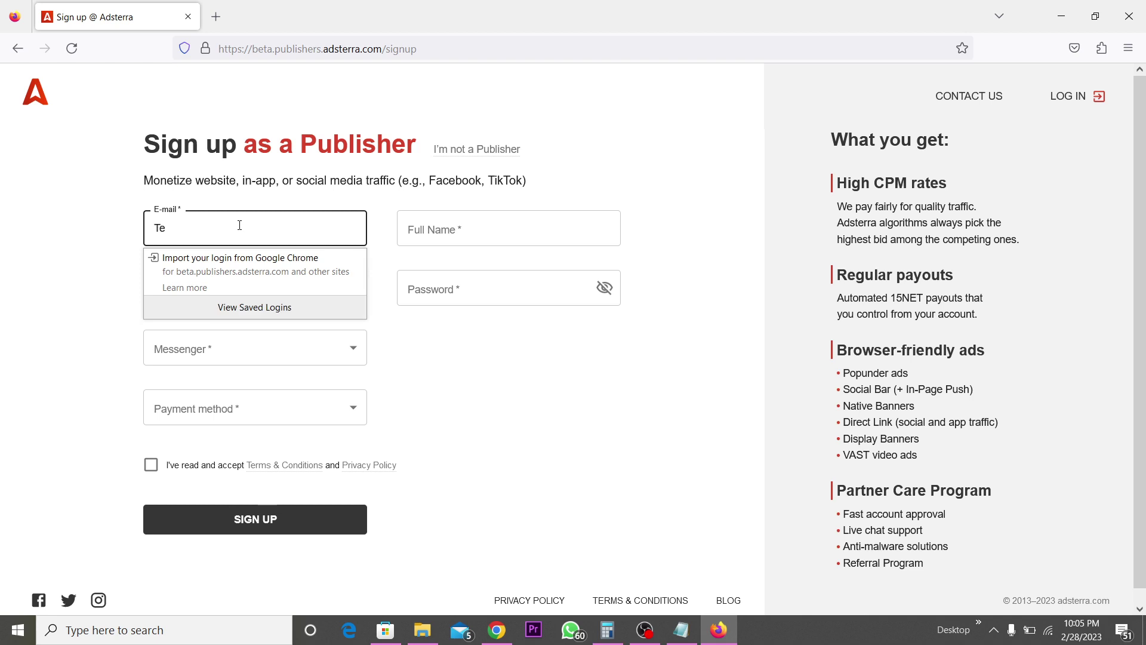
key(Escape)
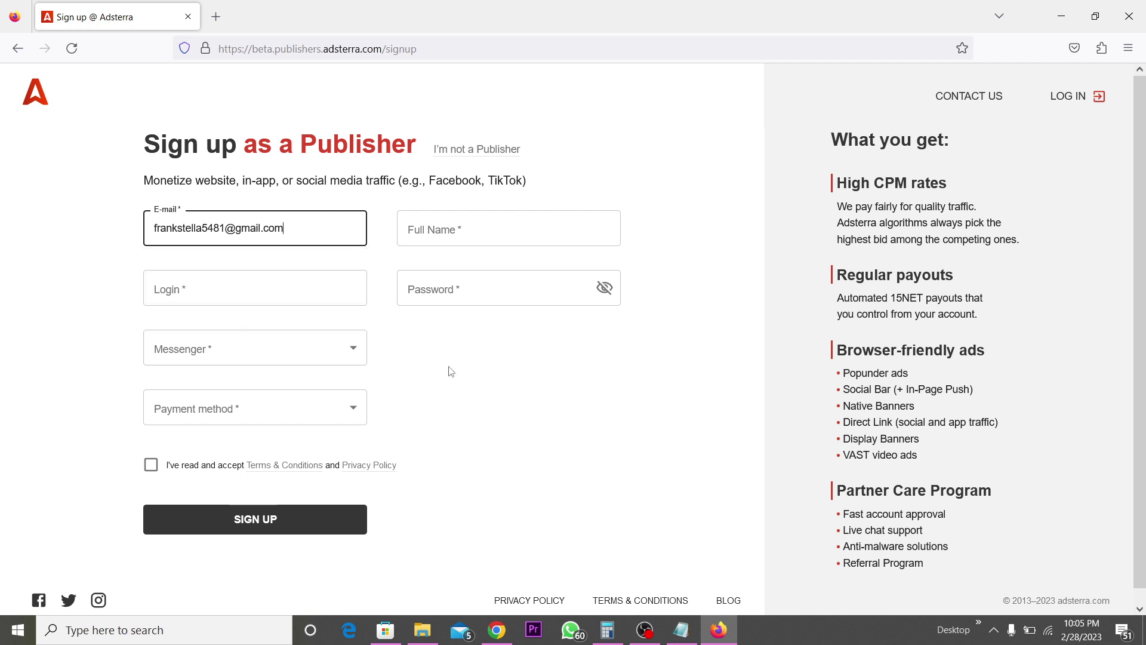
click(450, 371)
click(229, 276)
click(234, 287)
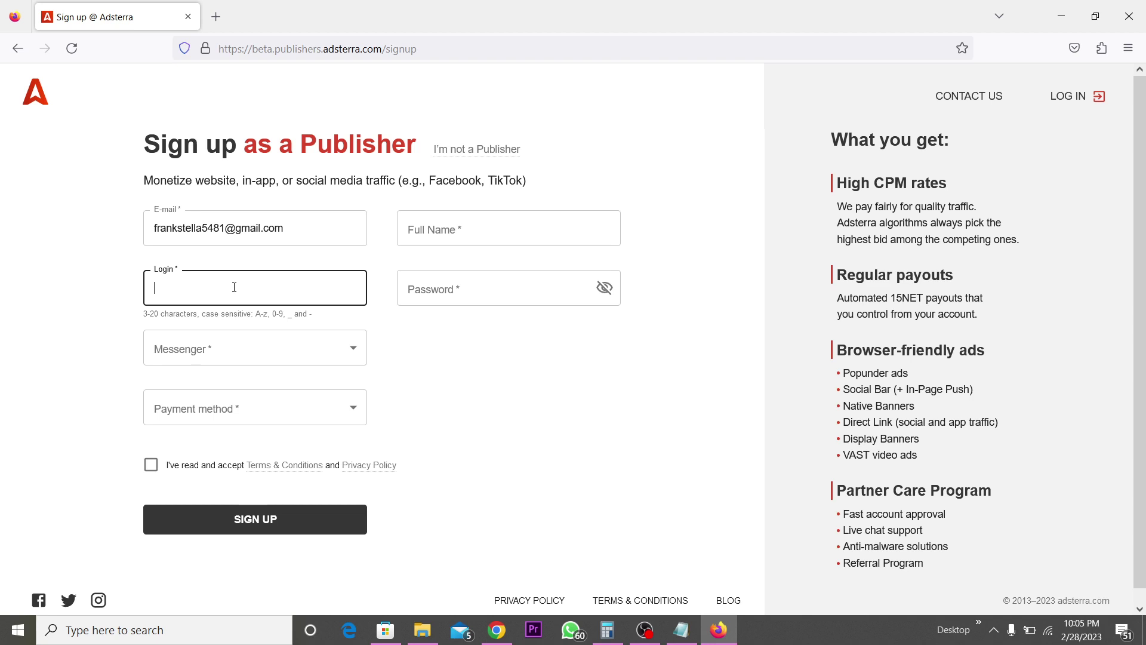
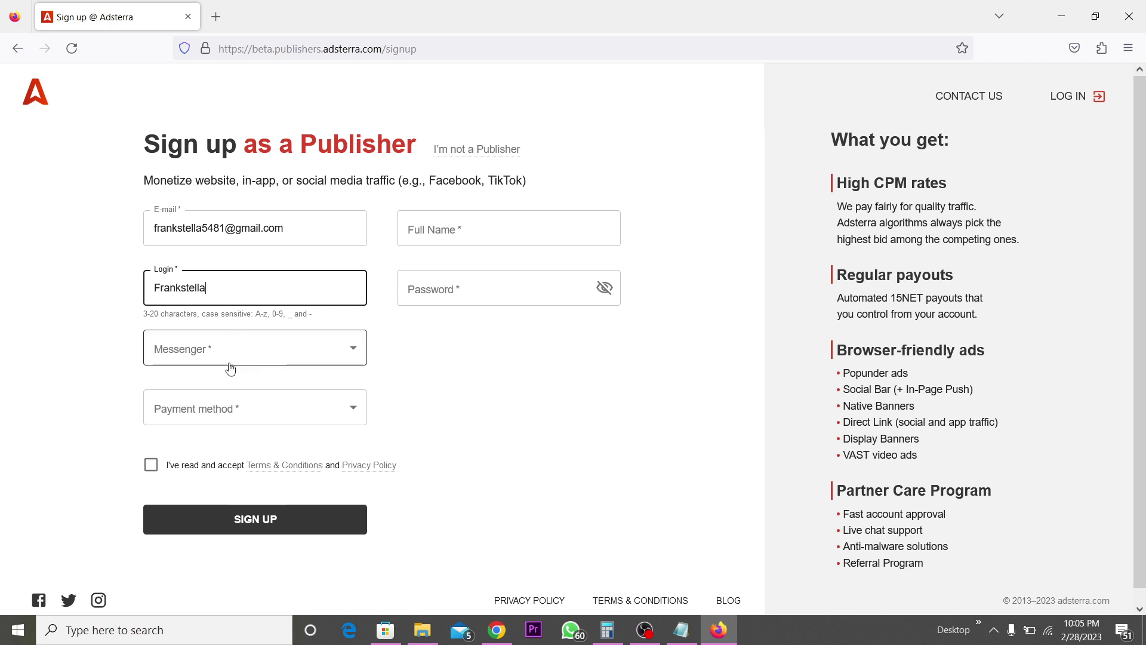
- Enter a login username and choose WhatsApp from the Messenger dropdown
click(250, 352)
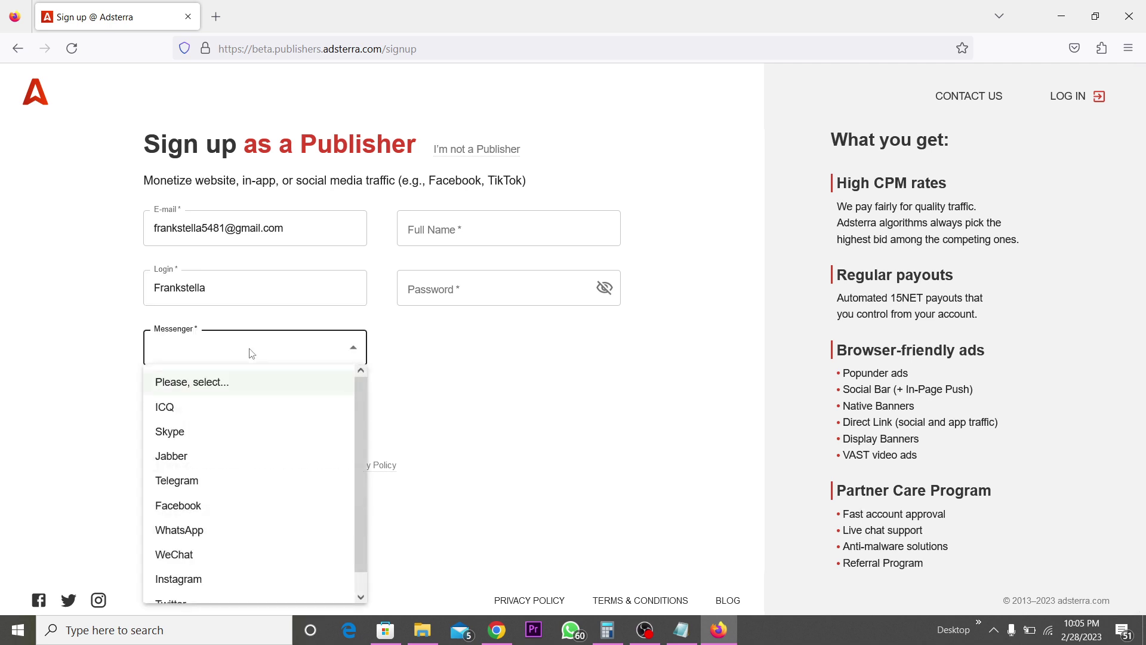
click(249, 352)
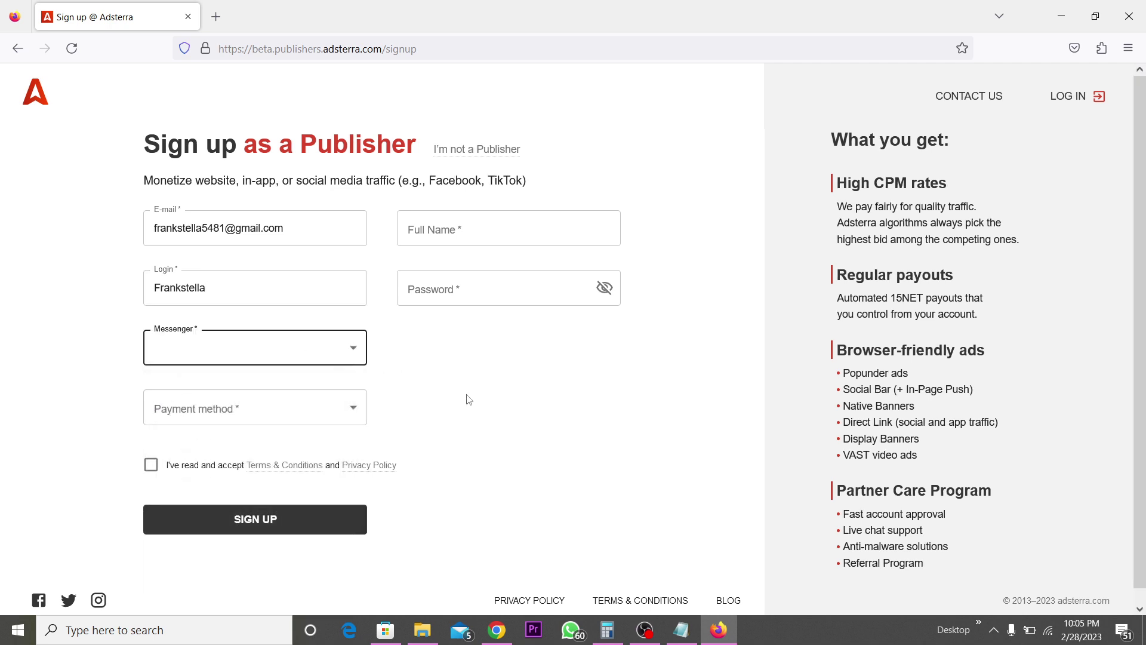
scroll(469, 399, down, 1)
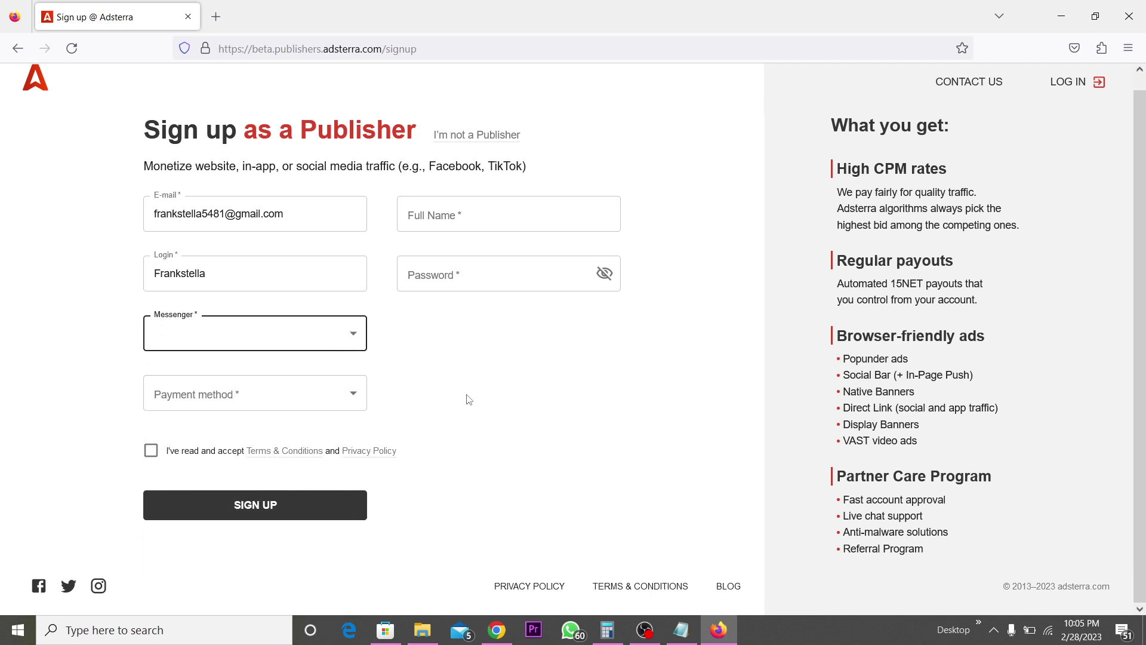
click(351, 333)
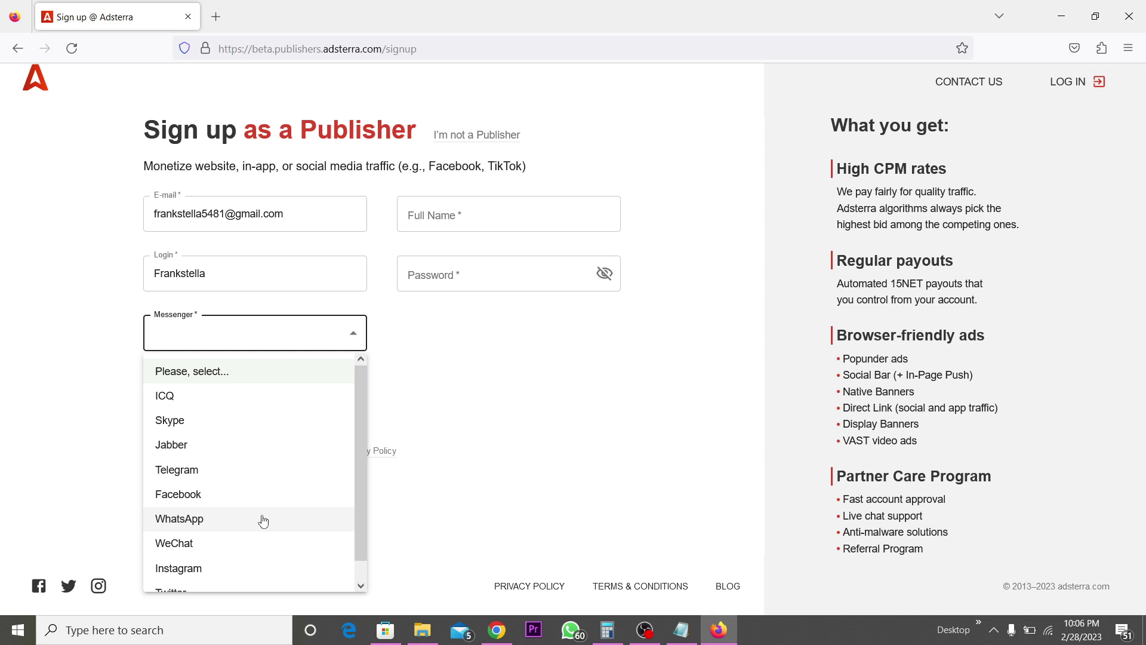
scroll(261, 520, down, 1)
scroll(261, 520, up, 1)
click(200, 531)
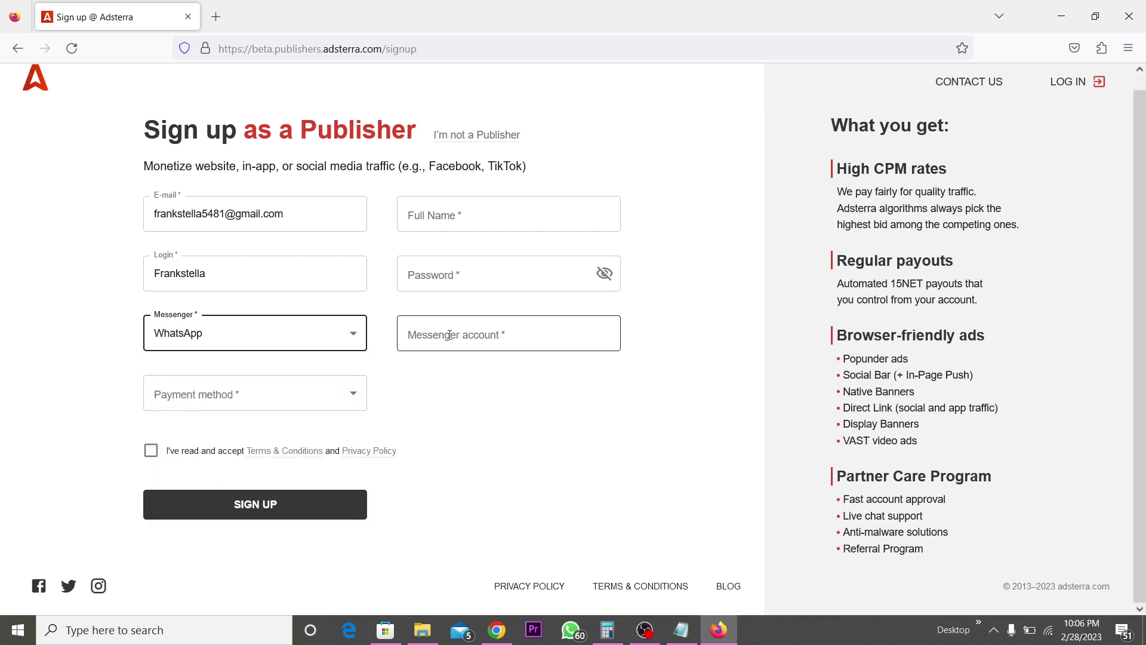
click(451, 335)
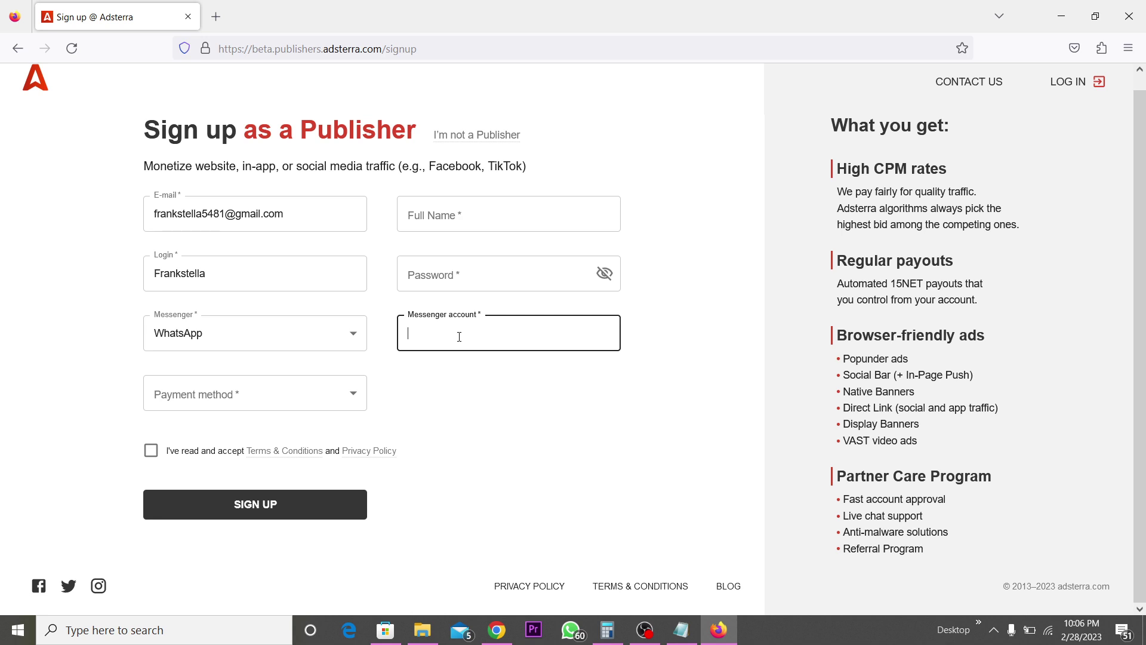
- Enter the WhatsApp phone number as the messenger account
click(345, 395)
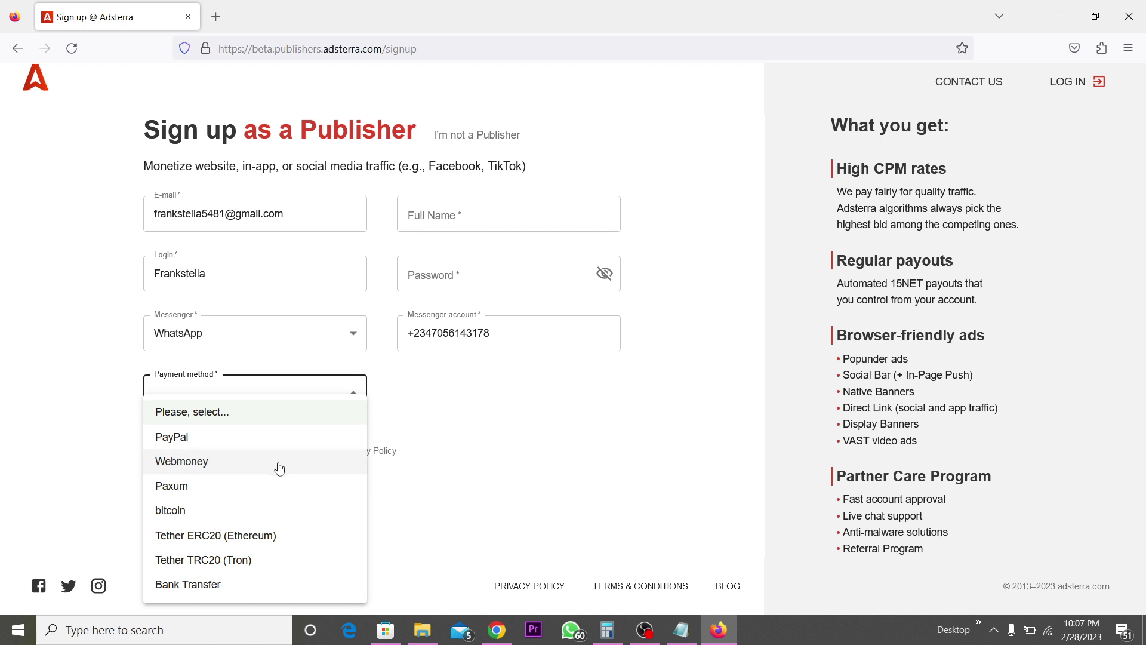
- Choose Webmoney as the payment method and enter the user's full name
click(280, 466)
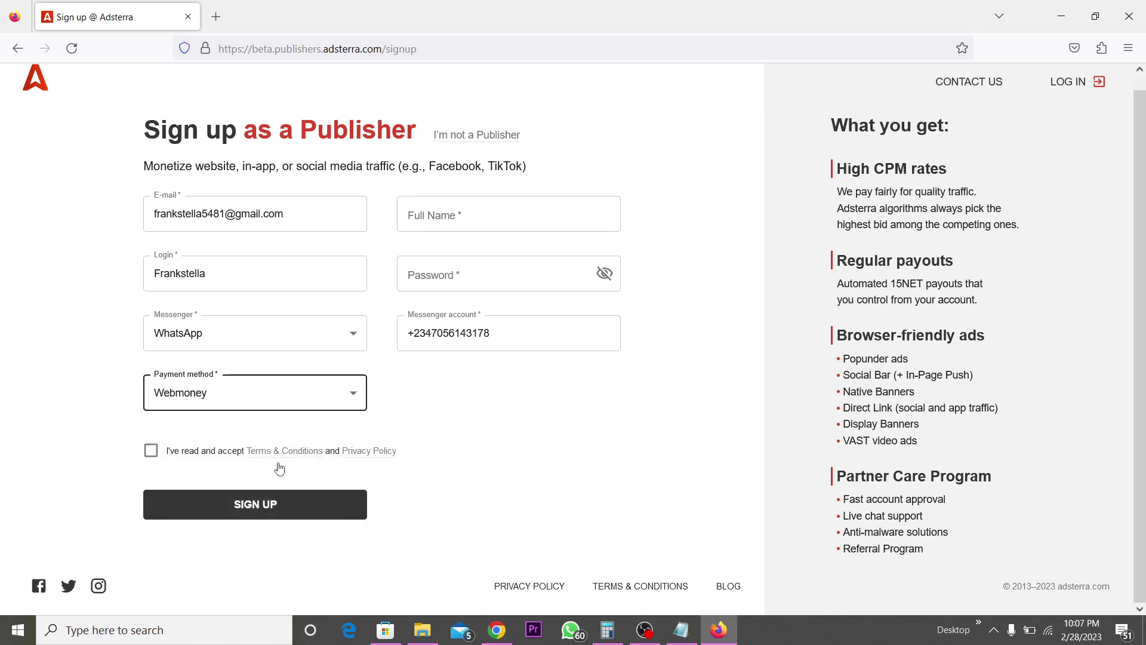
click(515, 203)
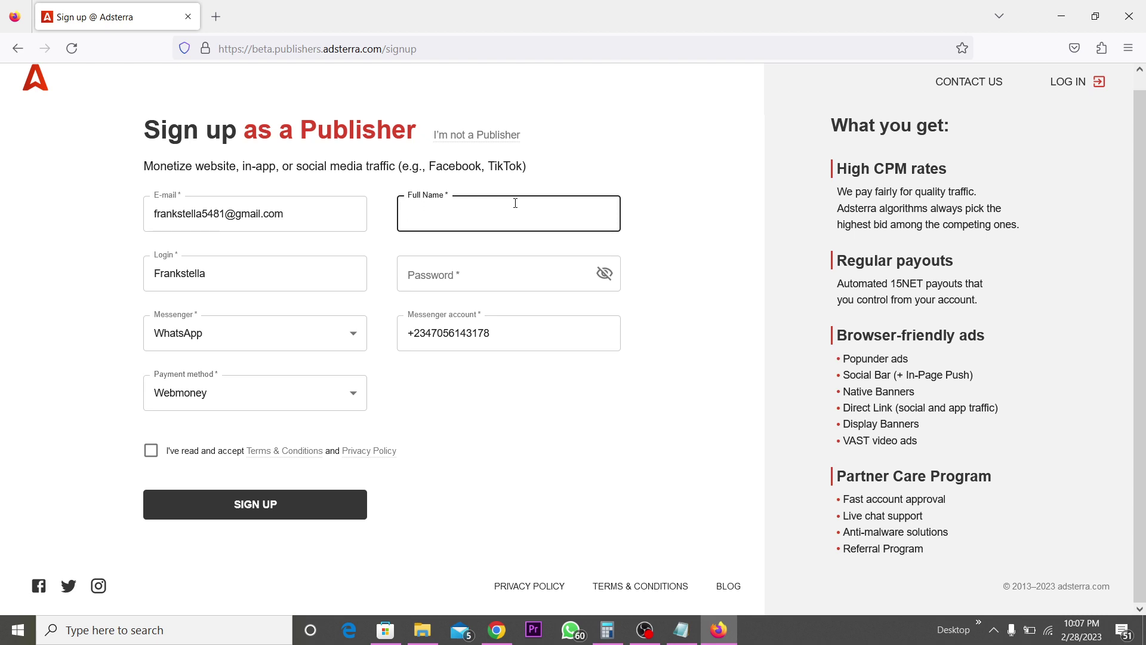
- Enter the account password, accept the Terms & Conditions and submit the sign-up
click(491, 273)
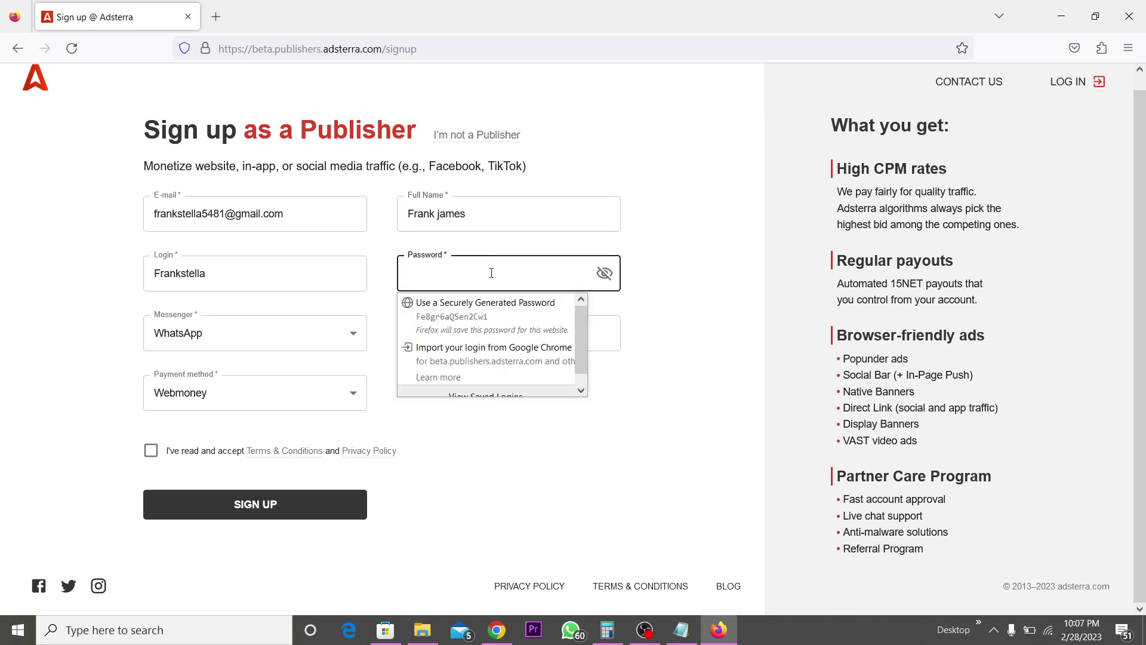
text(******)
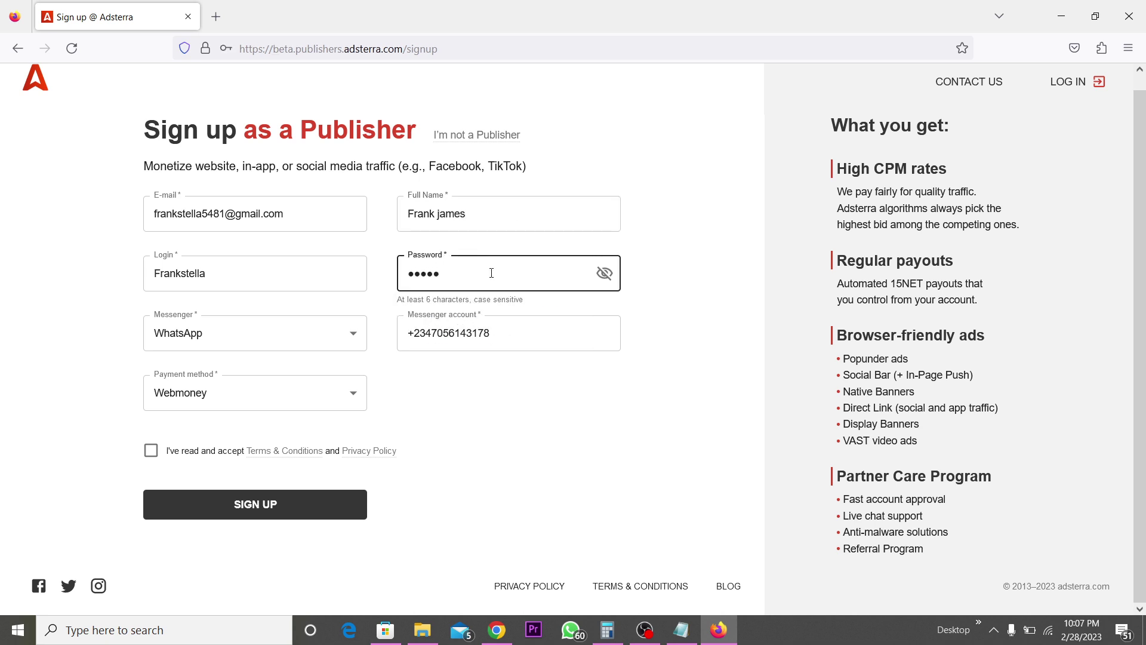
text(*****)
click(151, 454)
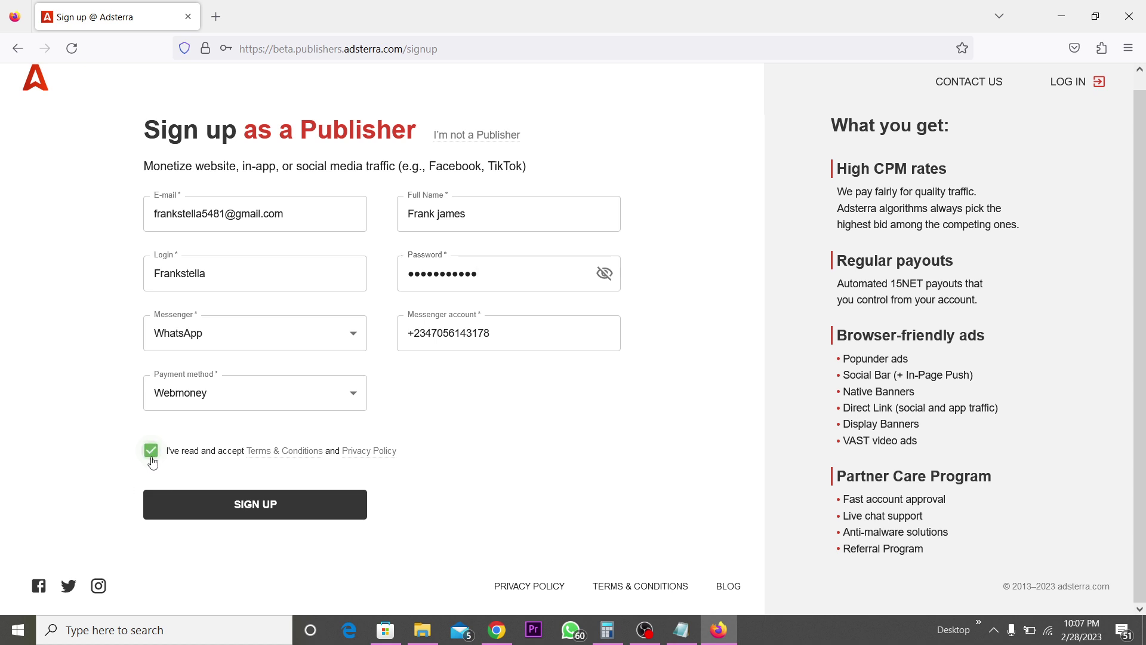
click(258, 512)
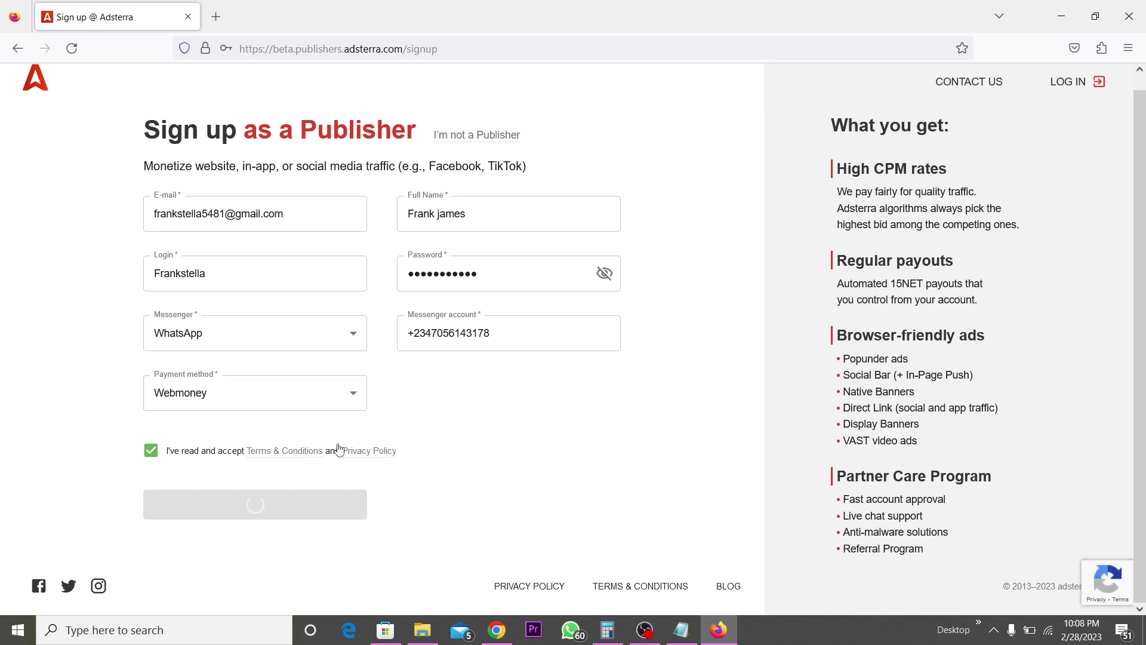
- Decline Firefox's save-login offer, leaving the Confirm your email page showing
click(444, 485)
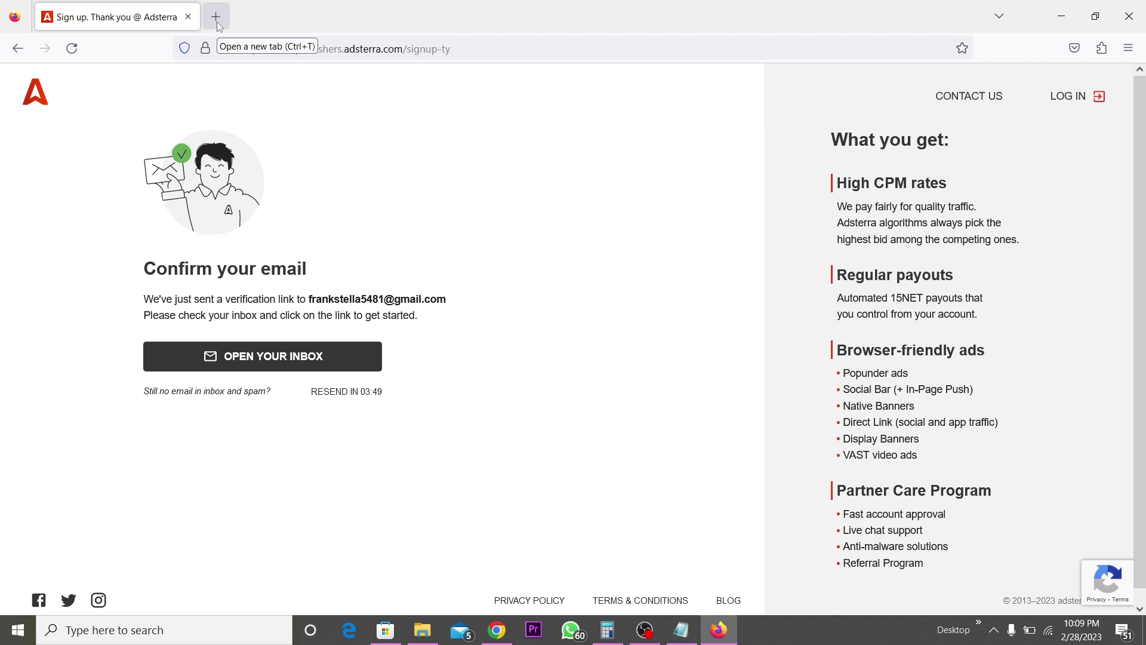
- Log in as a publisher with the account e-mail and password
click(1081, 102)
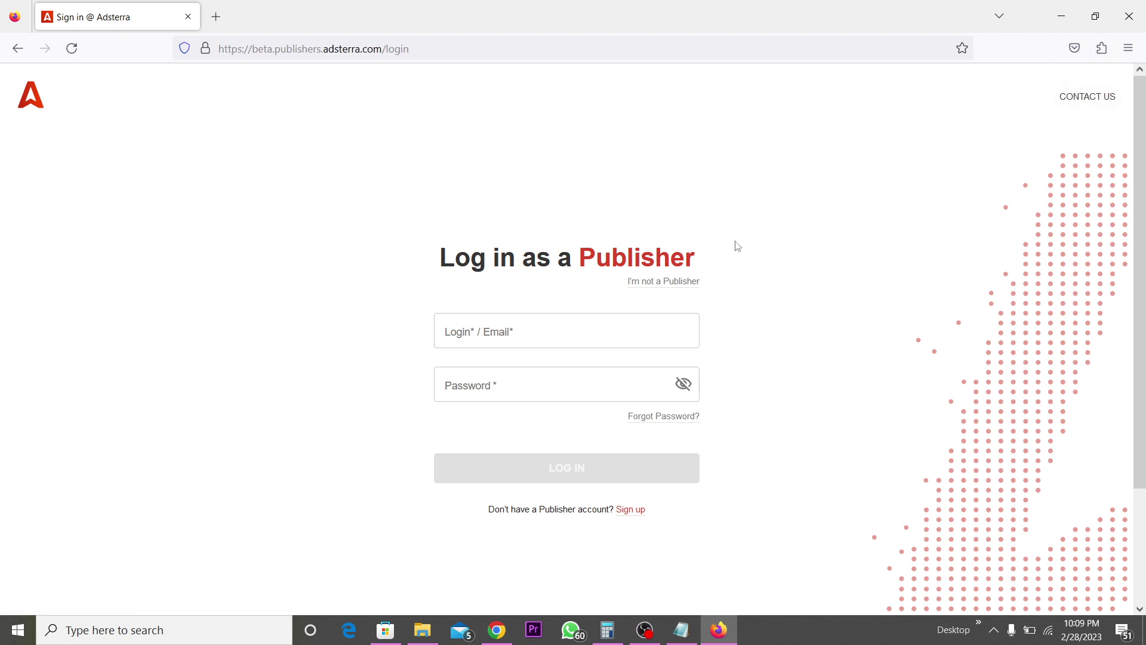
click(562, 343)
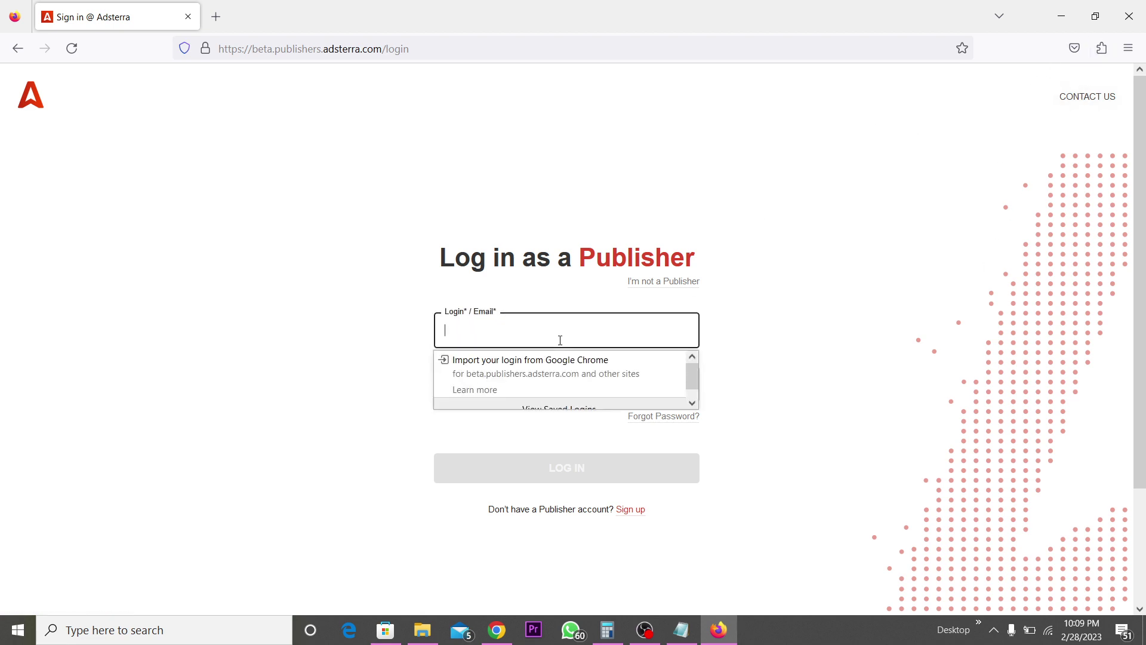
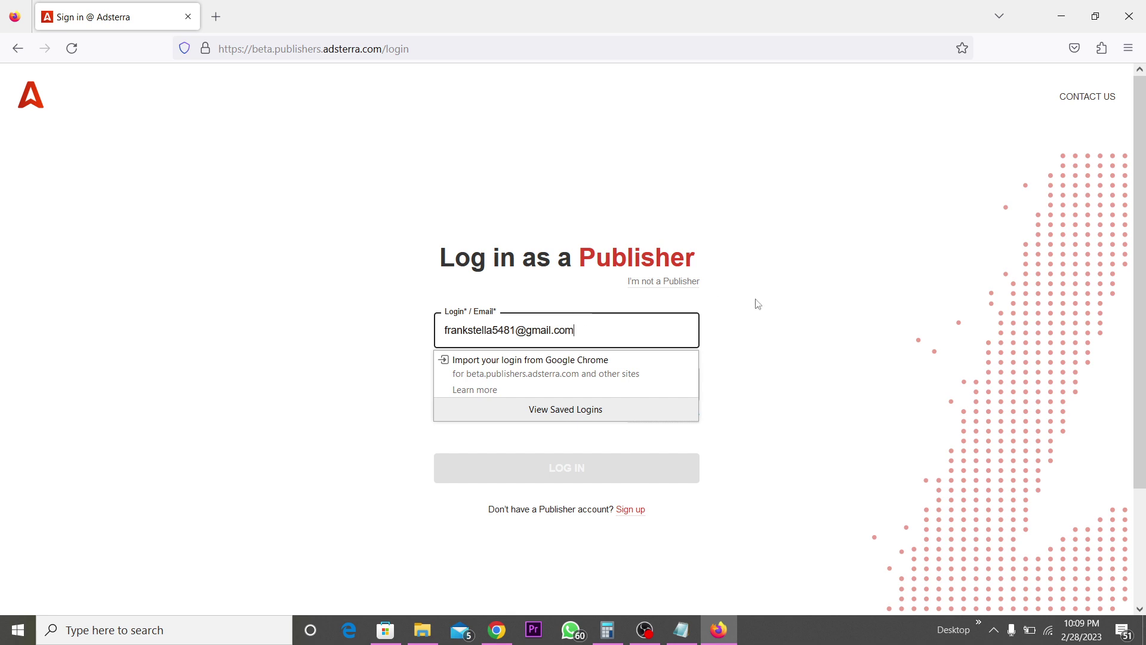
click(797, 323)
click(573, 394)
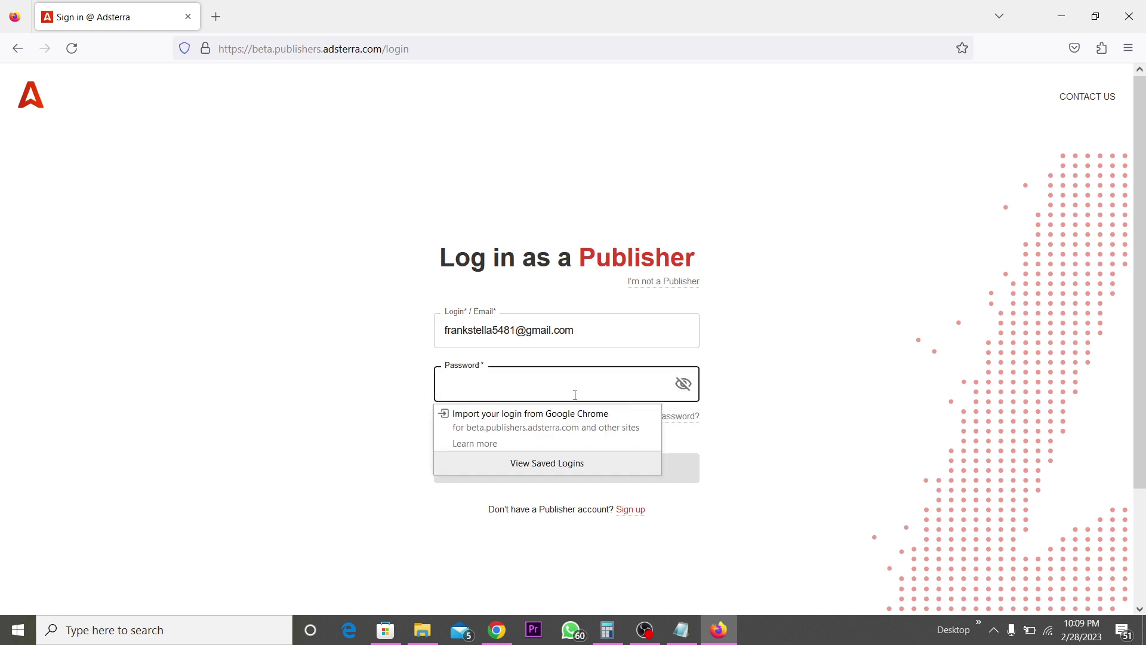
text(••)
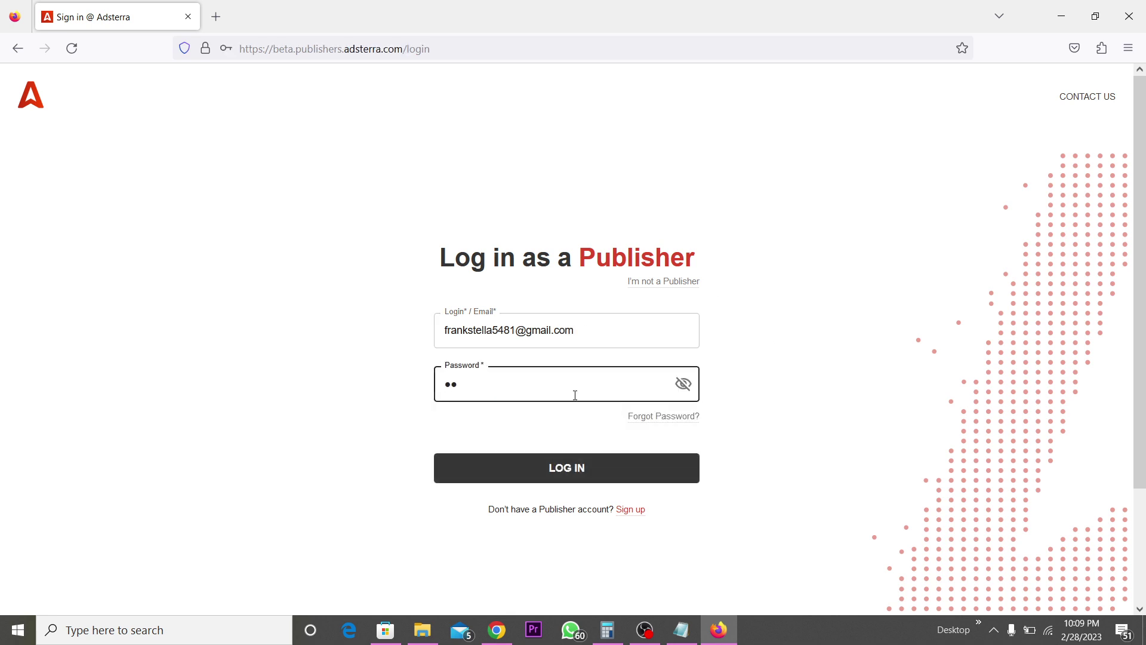
text(••••••••)
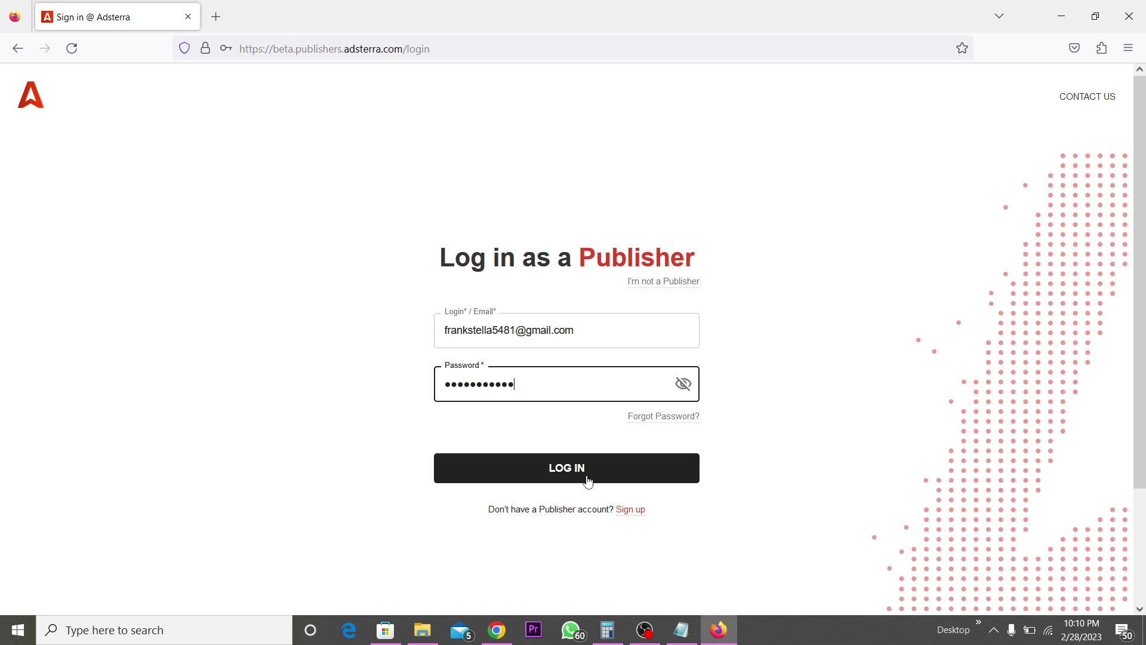
click(588, 481)
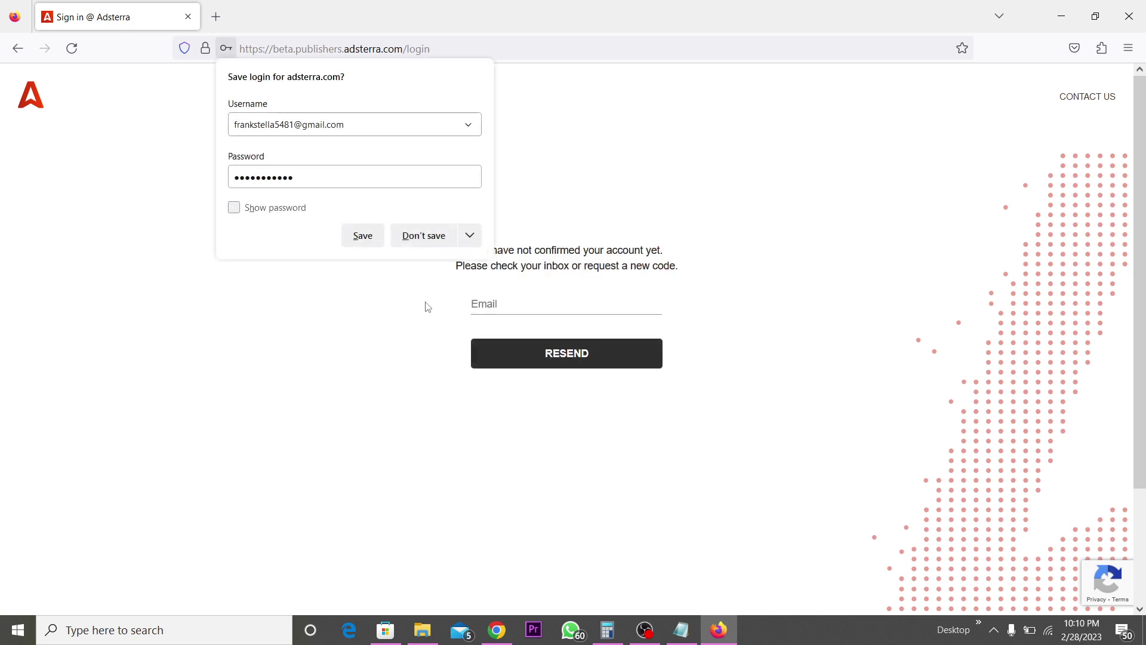
- Dismiss the save-login popup and return to the empty publisher login page
click(440, 242)
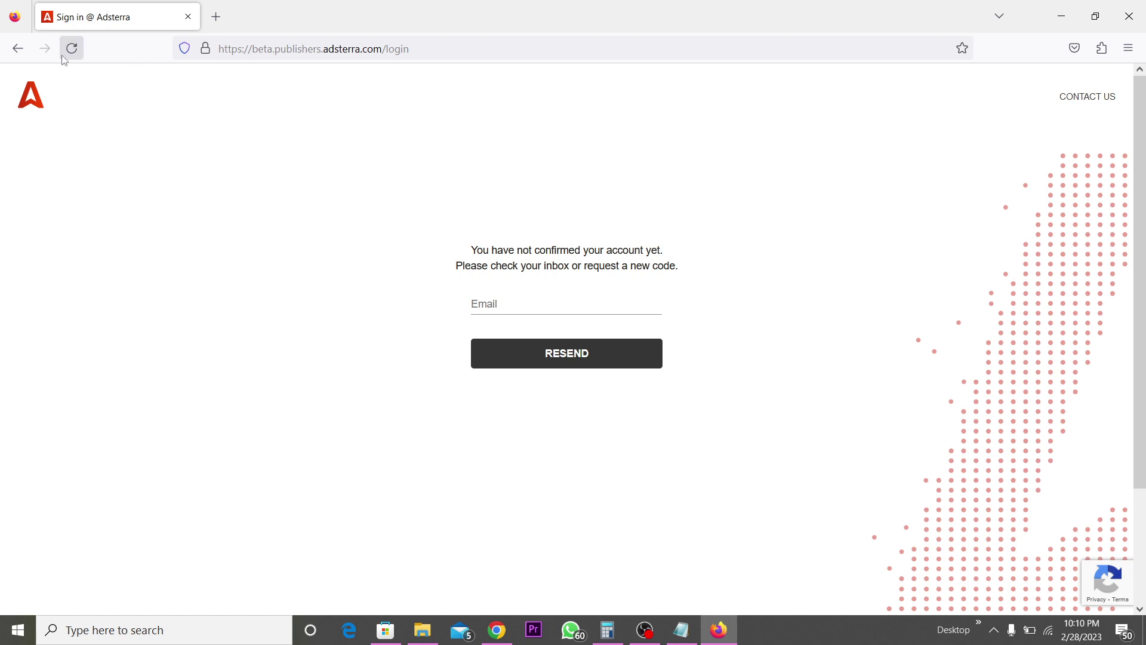
click(20, 51)
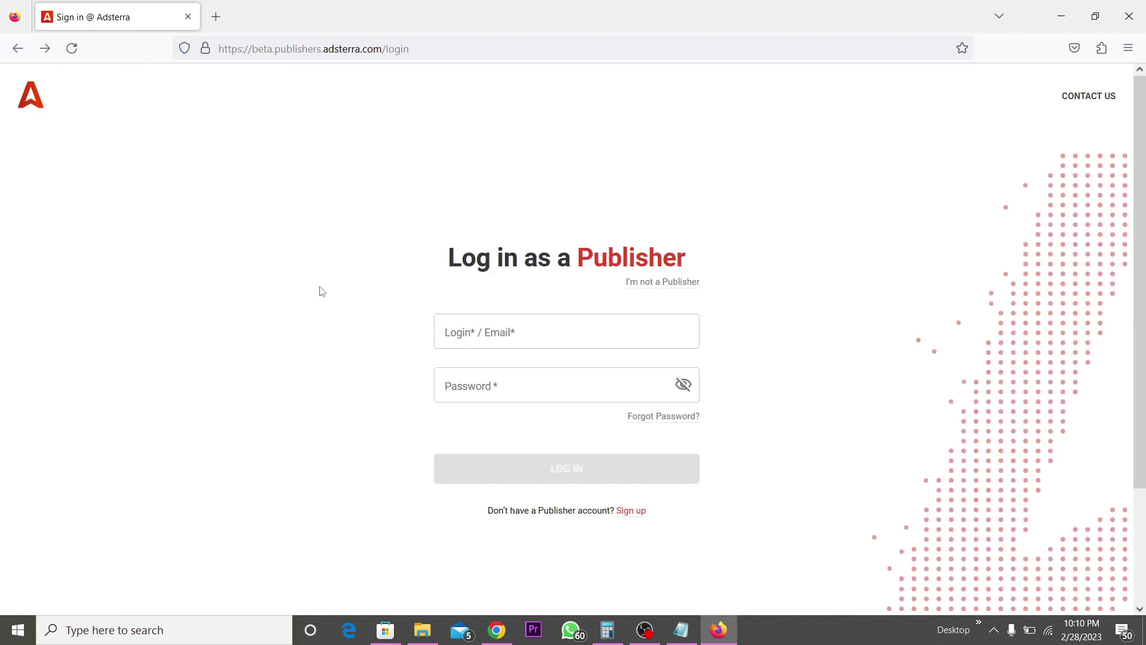
- Log in with the account e-mail and password, and let the browser save the login
click(548, 320)
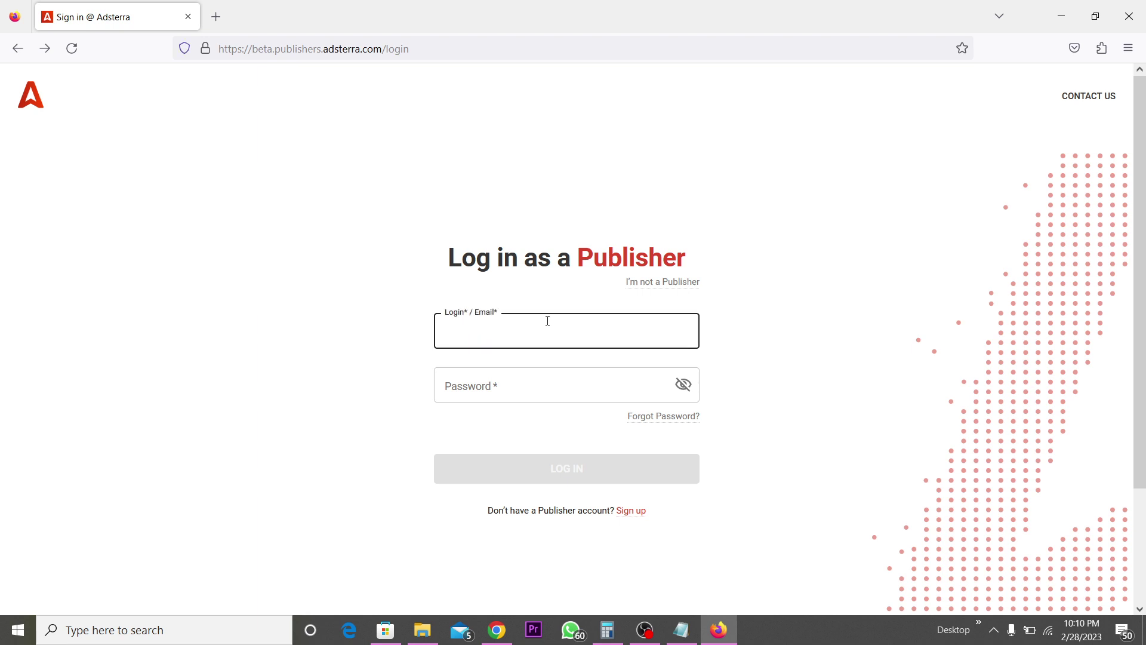
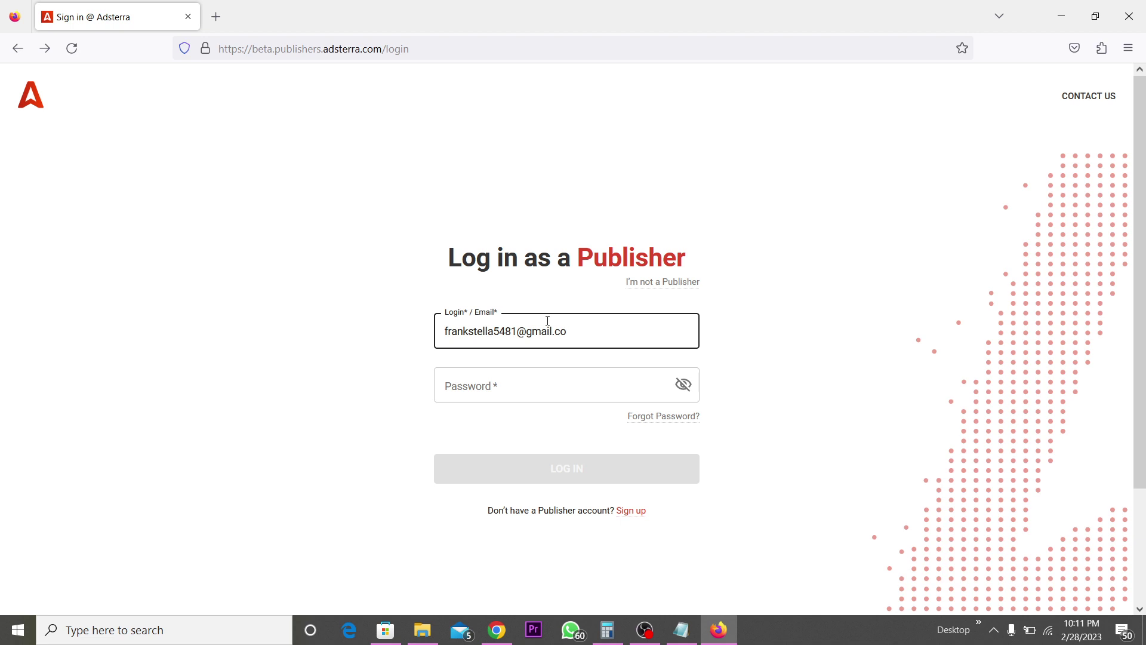
click(529, 394)
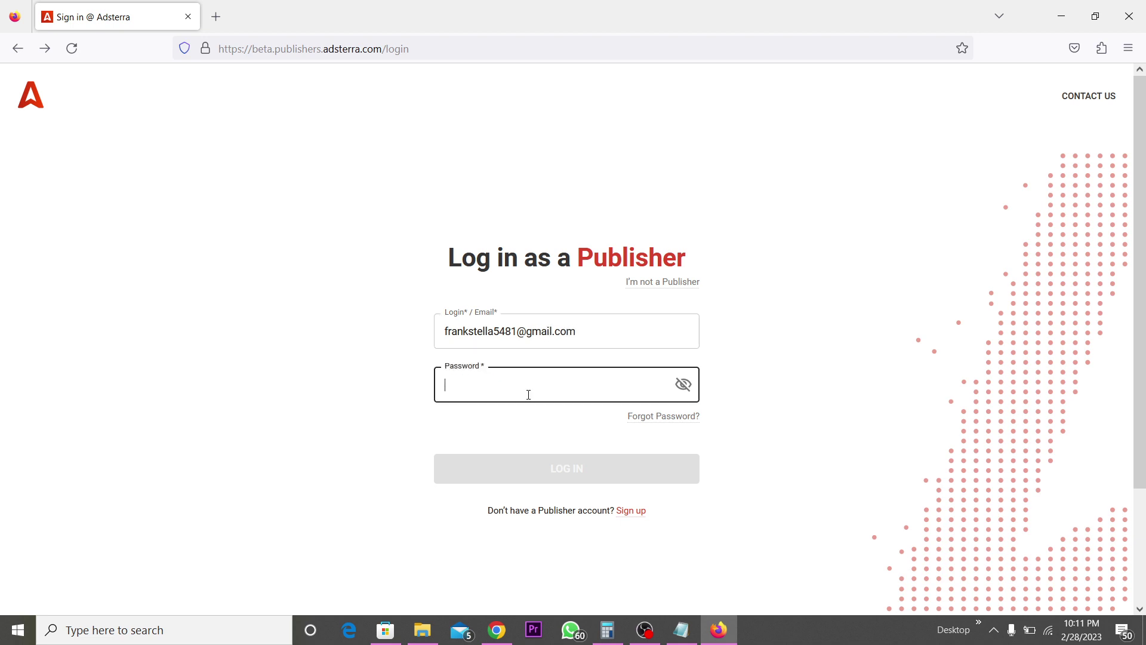
text(•)
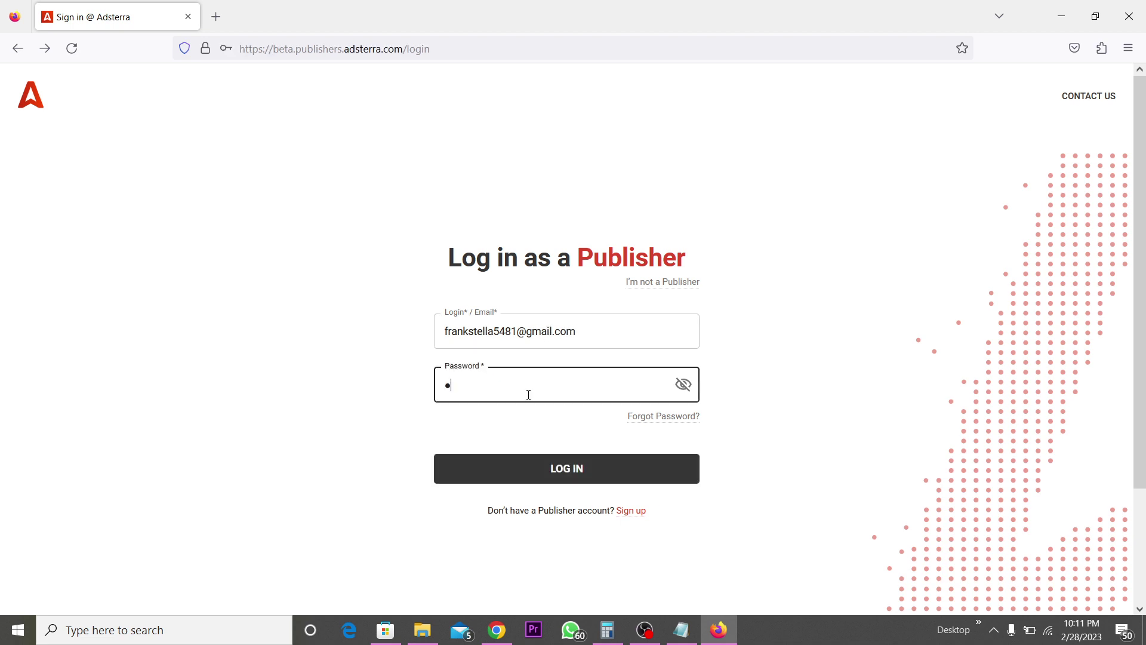
text(••••••••••)
click(576, 468)
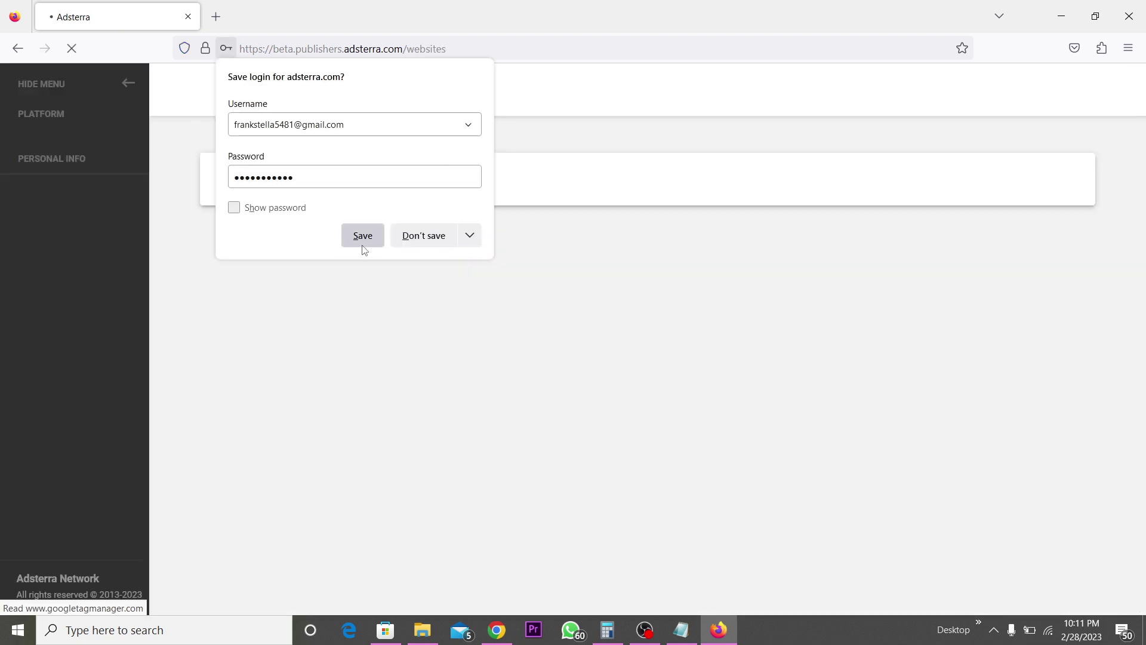
click(362, 243)
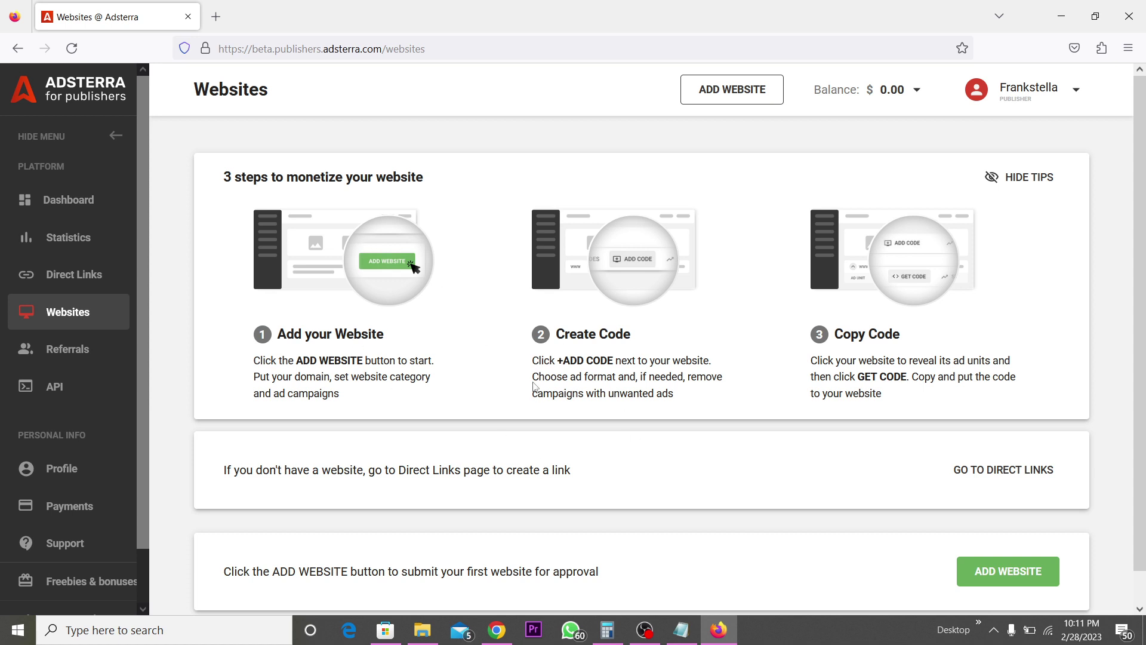
scroll(546, 386, down, 1)
scroll(546, 386, down, 1)
scroll(546, 386, up, 2)
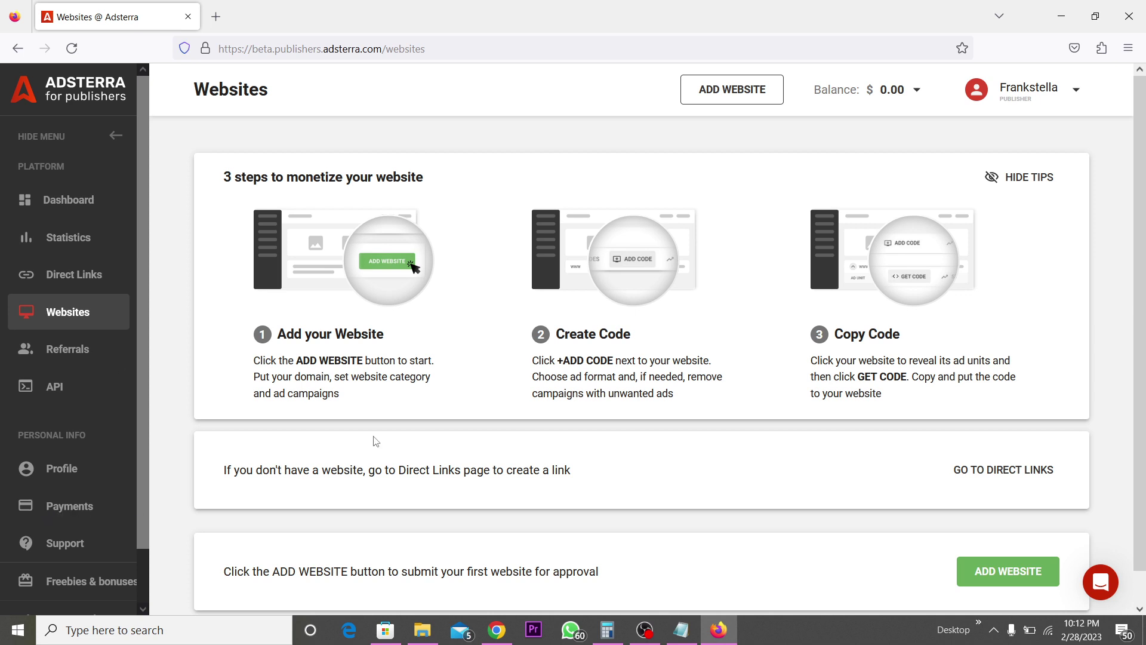
scroll(785, 456, down, 1)
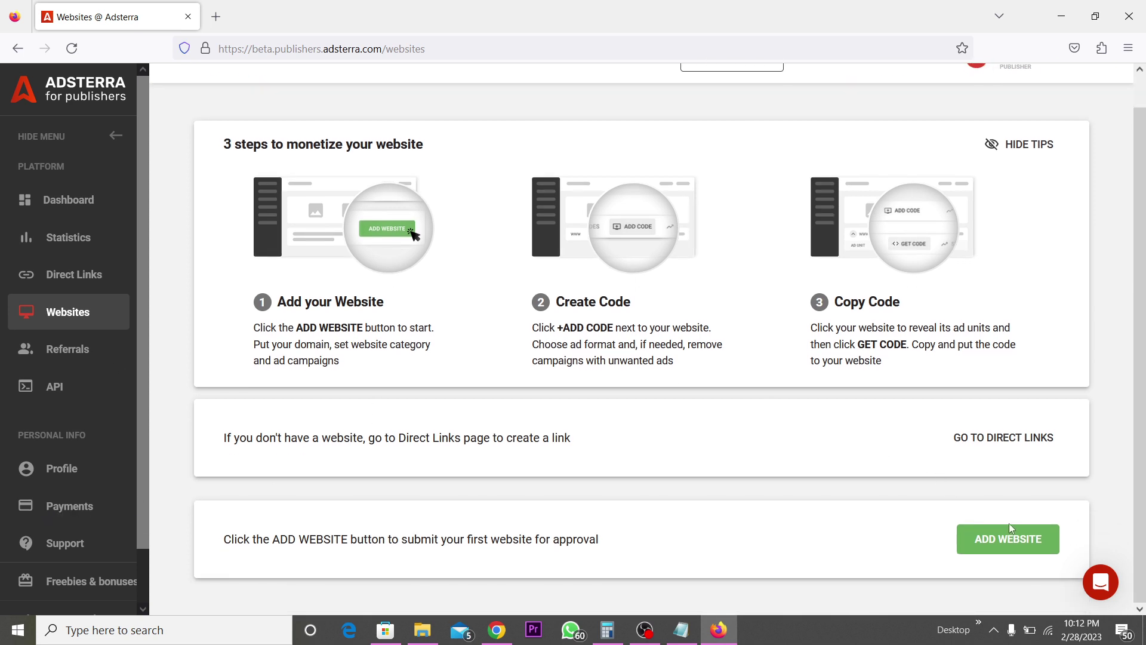
scroll(892, 374, up, 1)
scroll(891, 373, up, 1)
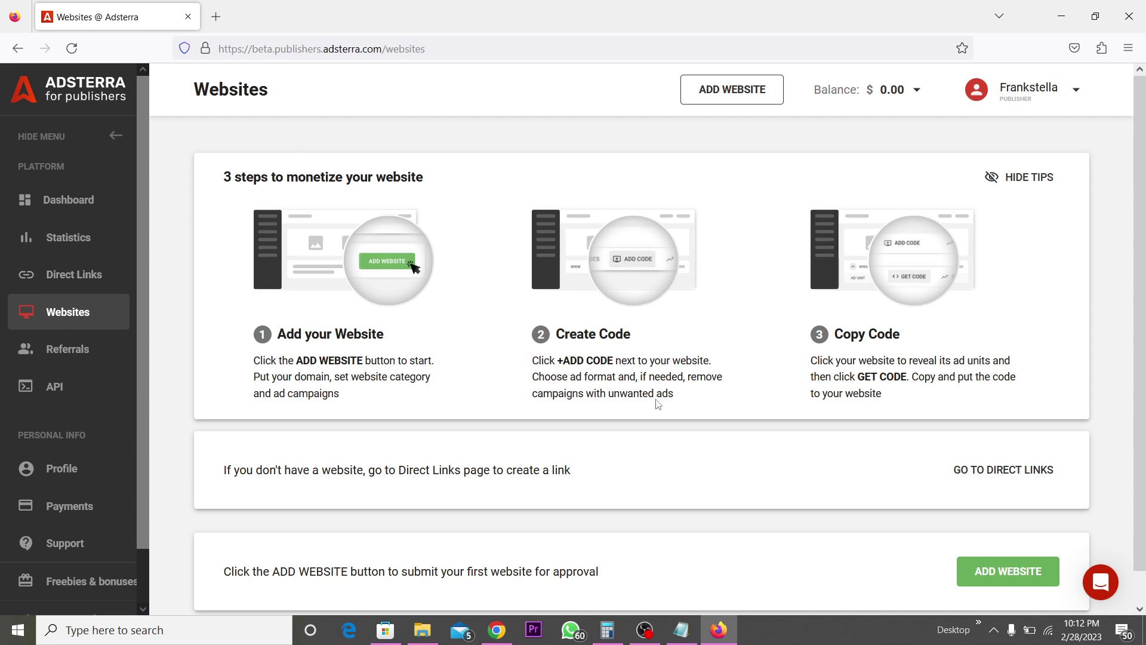
click(1012, 570)
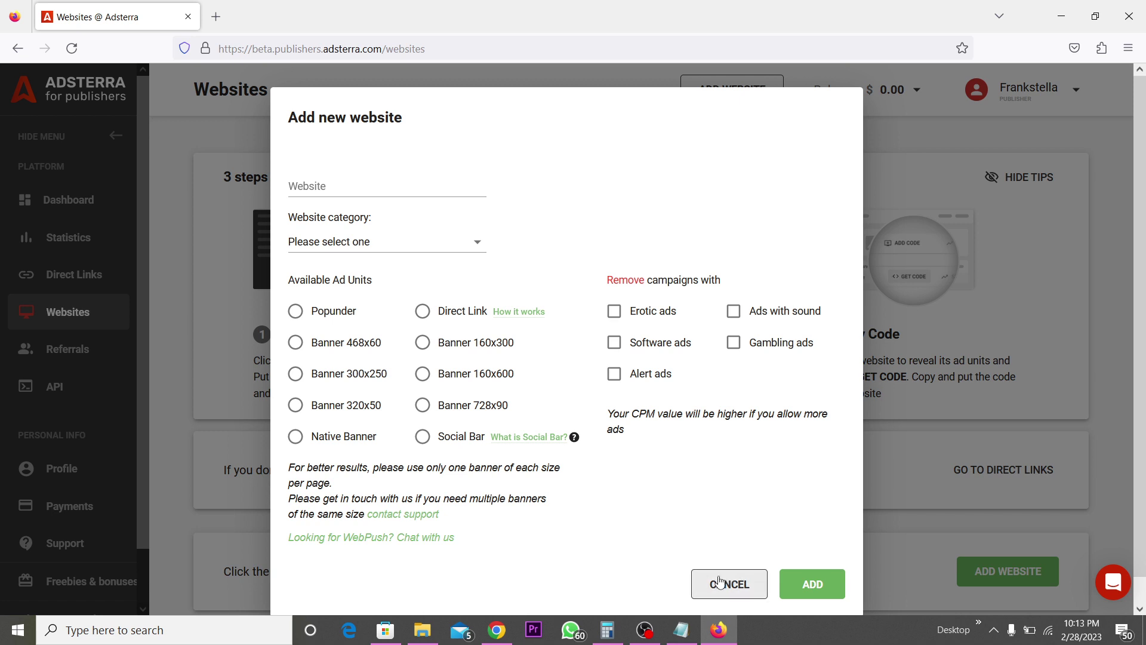
click(719, 582)
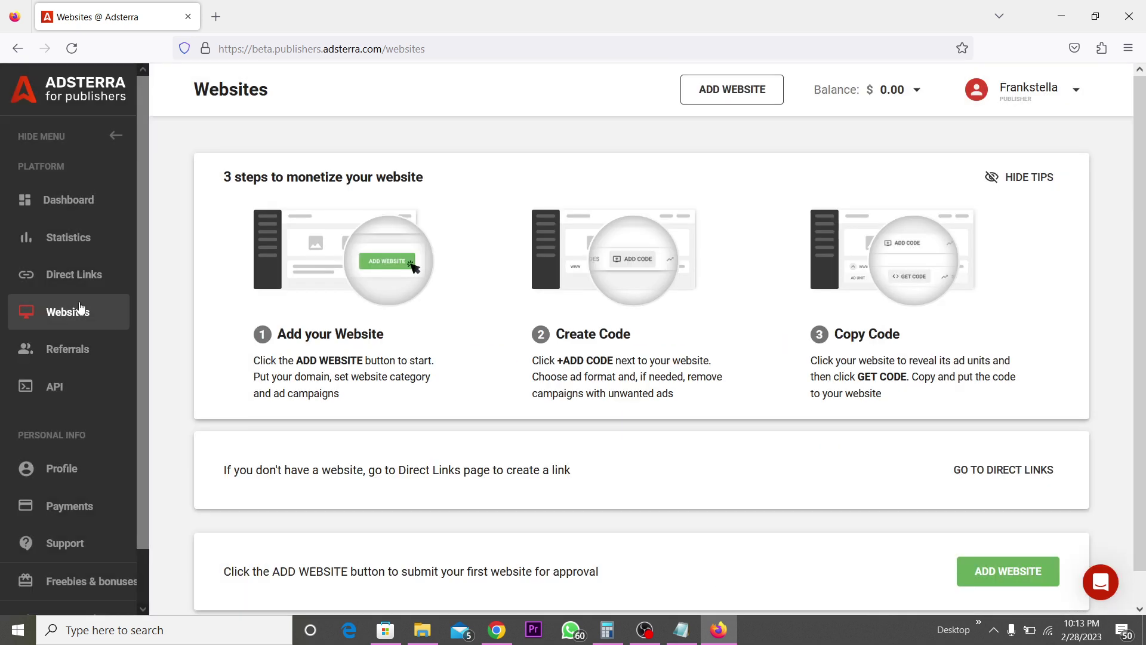
- Move between the Direct Links and Websites pages, ending on the empty Direct Links page
click(60, 278)
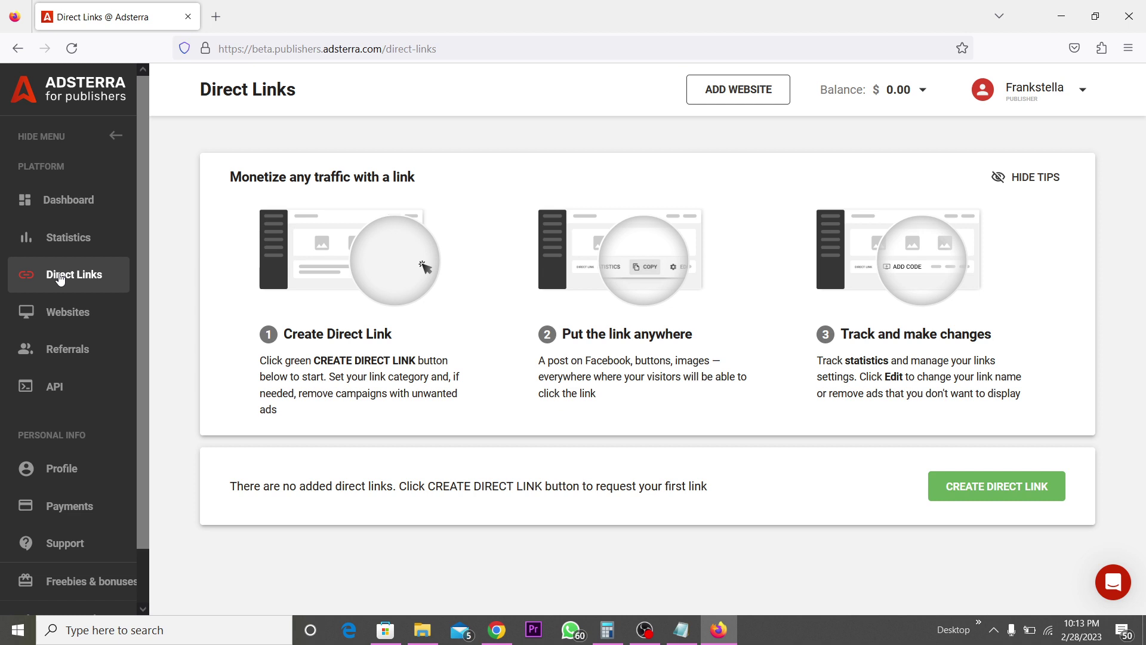
click(64, 315)
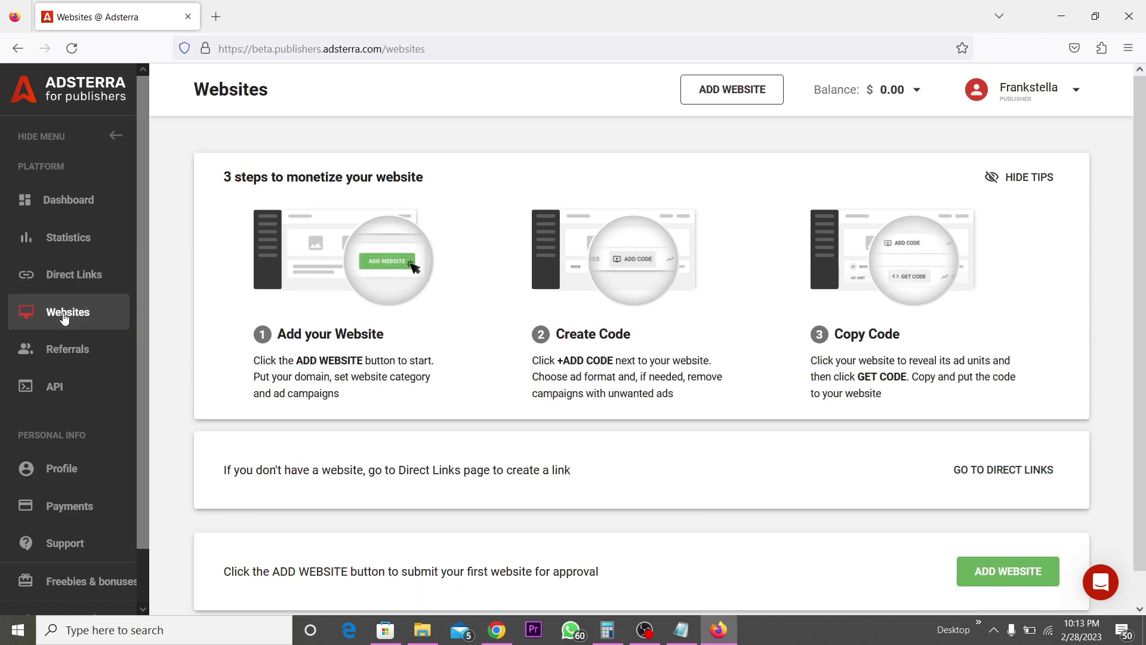
click(69, 278)
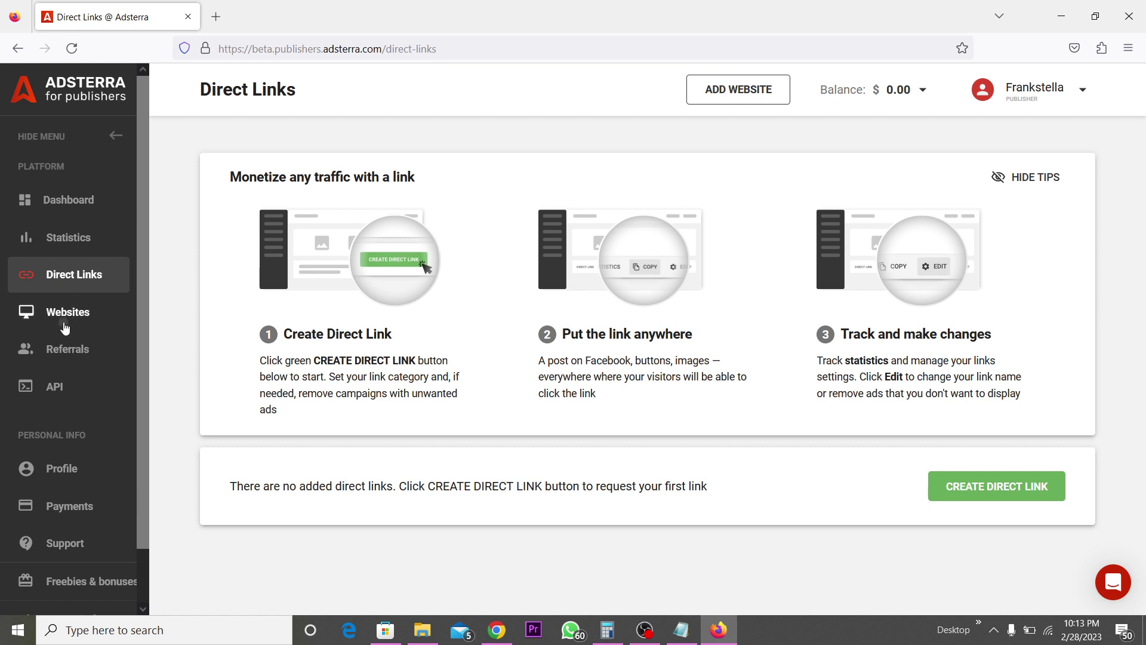
- Go back to the Websites page and scroll down to its three-step monetization guide
click(65, 325)
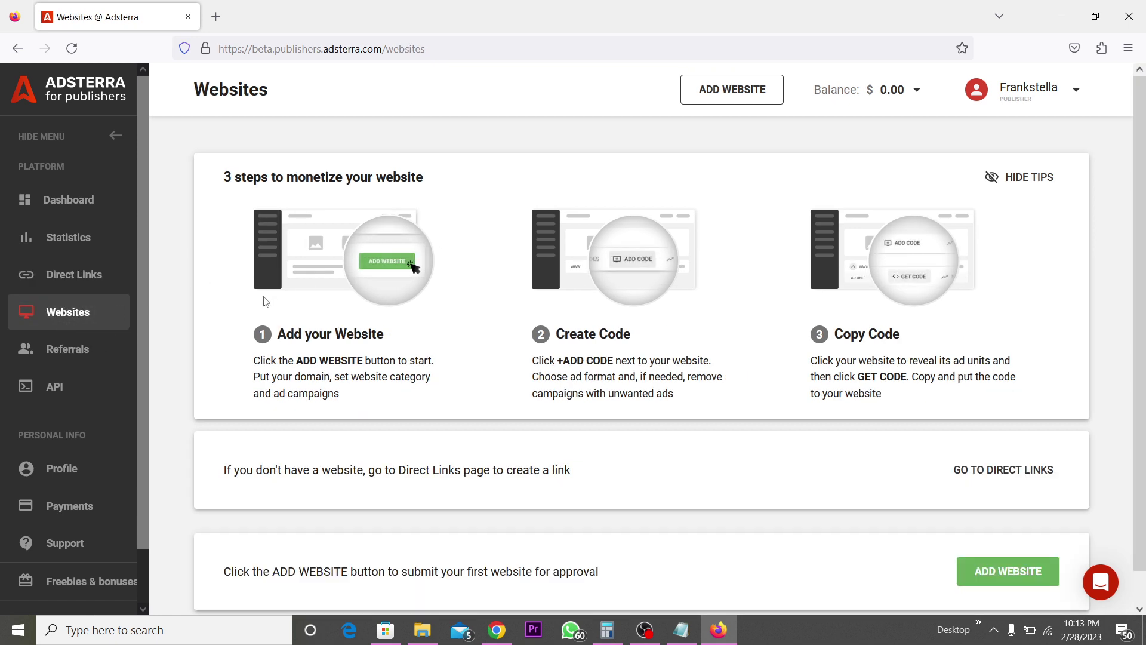
scroll(266, 302, down, 1)
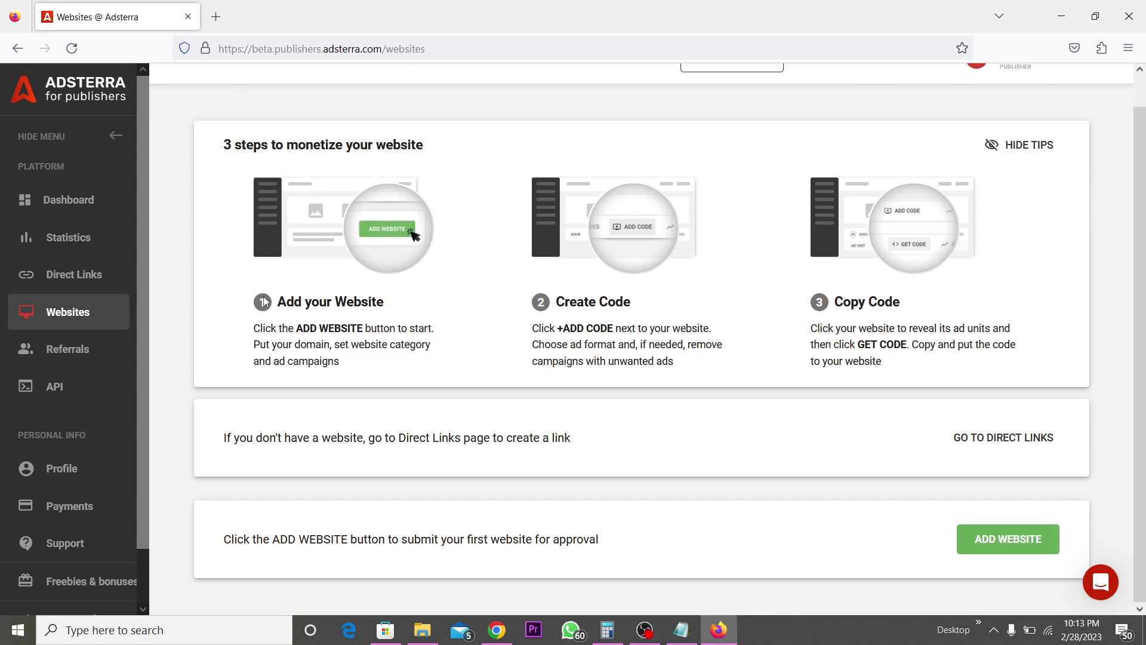